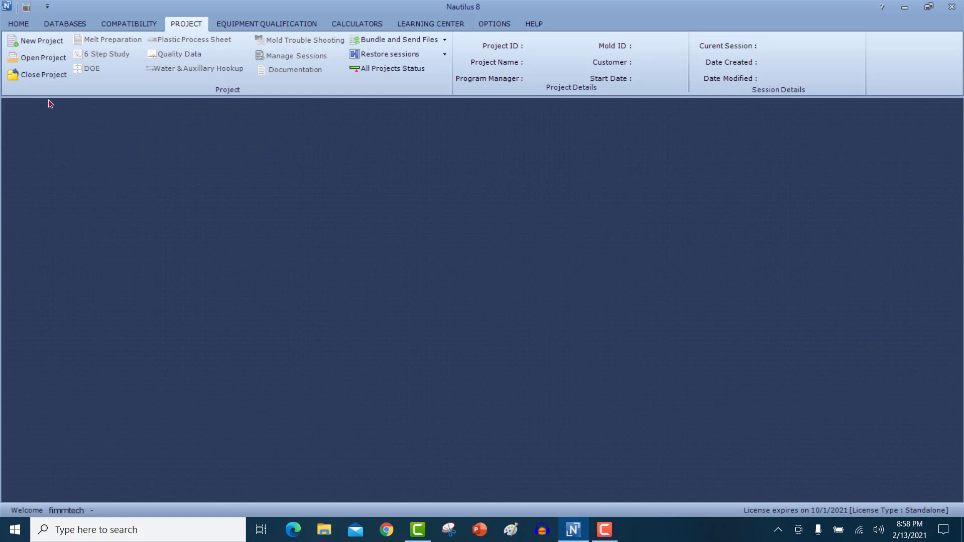
Step: Open the Sample Project and begin a new 6 Step Study session named 'Test 4'
left_click(41, 60)
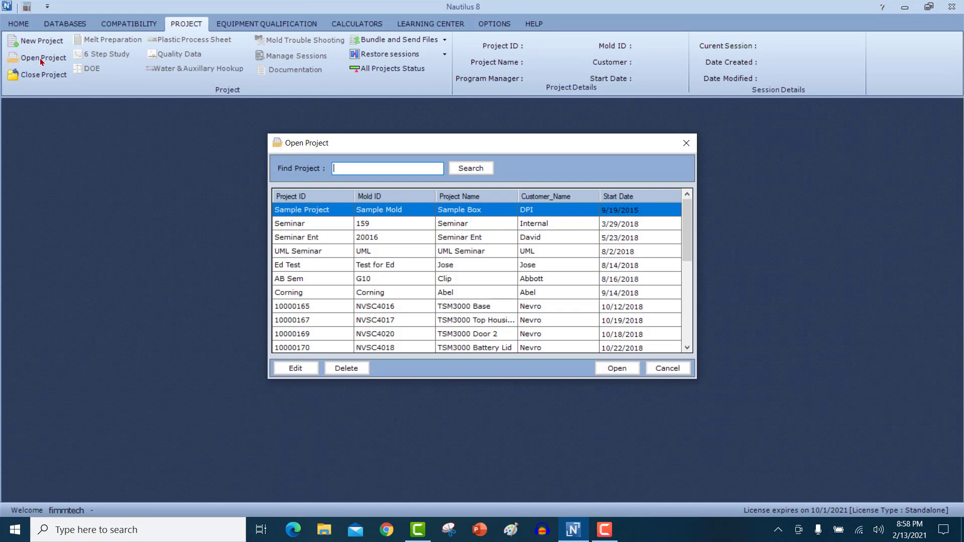
double_click(346, 213)
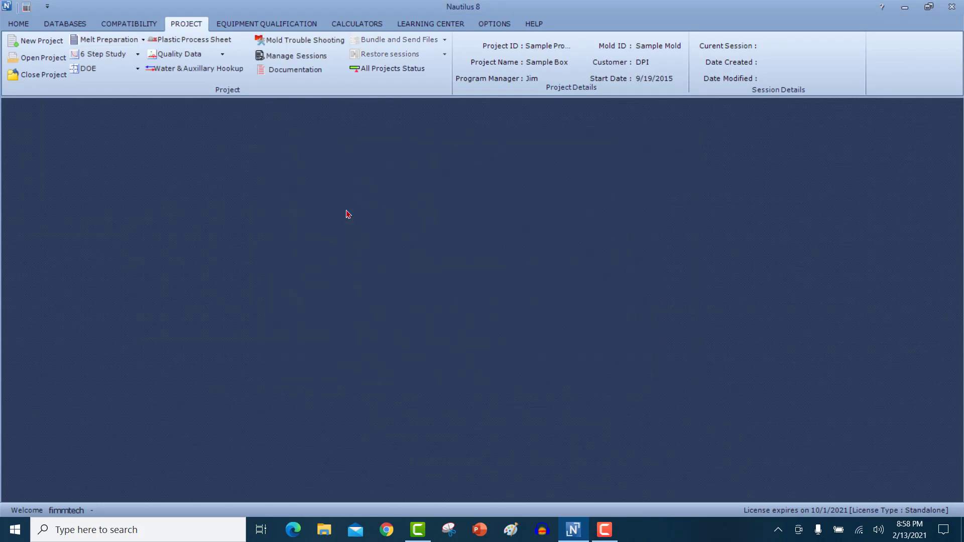
left_click(137, 55)
left_click(103, 69)
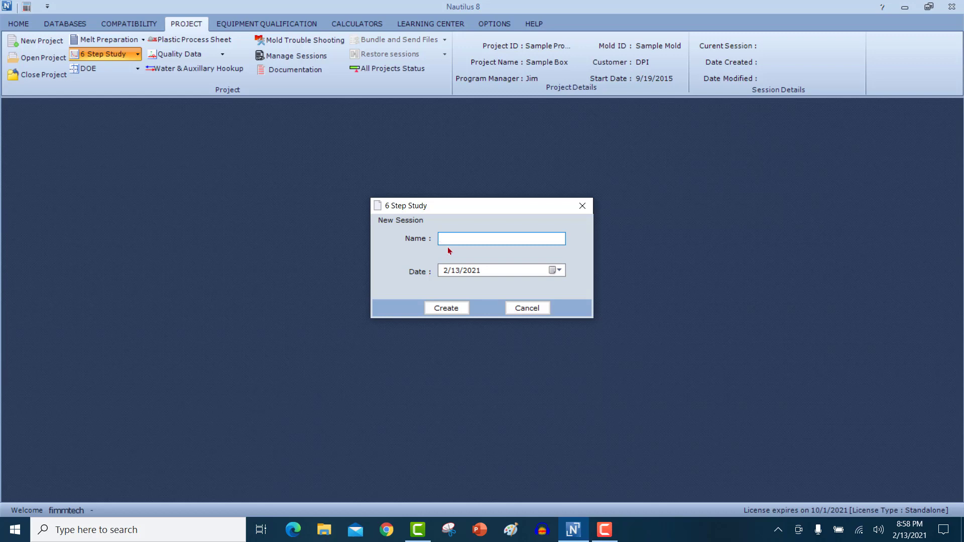
type("Test 4")
Step: Confirm creation of the Test 4 session in the New Session dialog
left_click(462, 310)
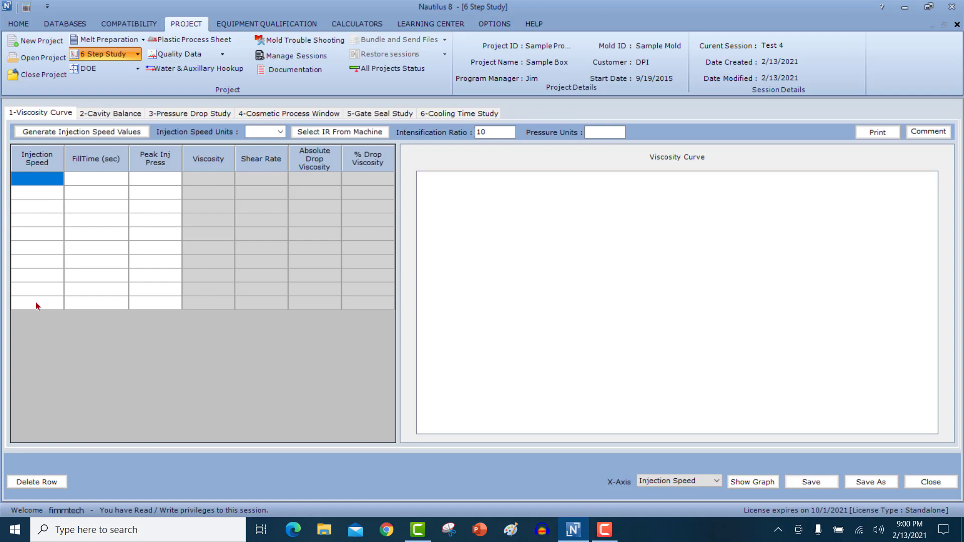
Step: Generate injection speed values from 1 to 11 in increments of 1, dismissing the insufficient-data message
left_click(72, 135)
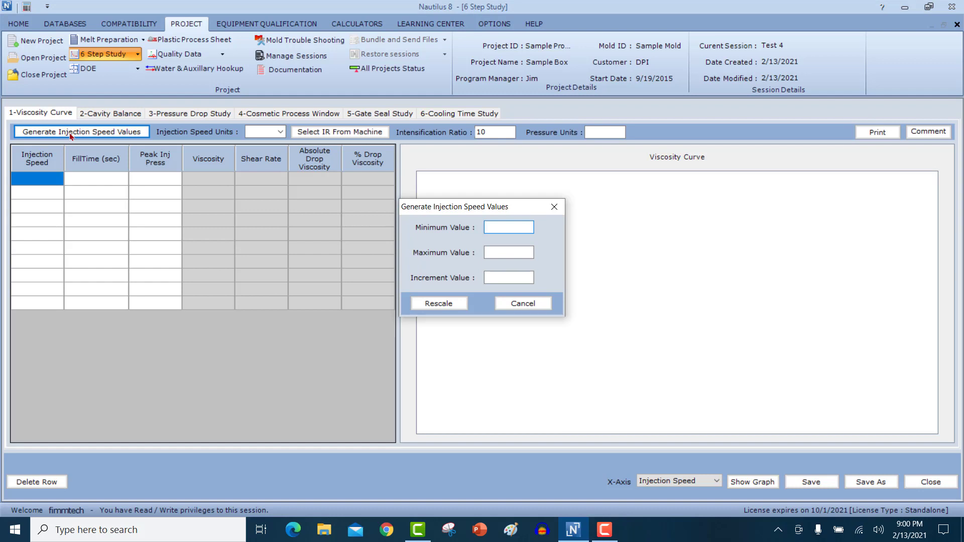
type("1")
left_click(497, 251)
type("11")
left_click(501, 273)
type("1")
left_click(451, 304)
left_click(546, 303)
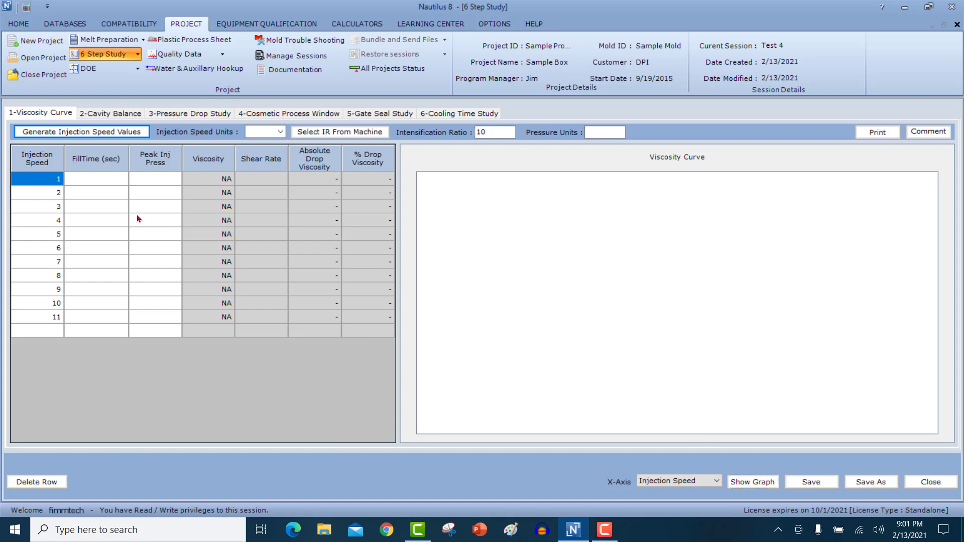
Step: Use in/sec for injection speed and take intensification ratio 13.1 from machine 5
left_click(280, 133)
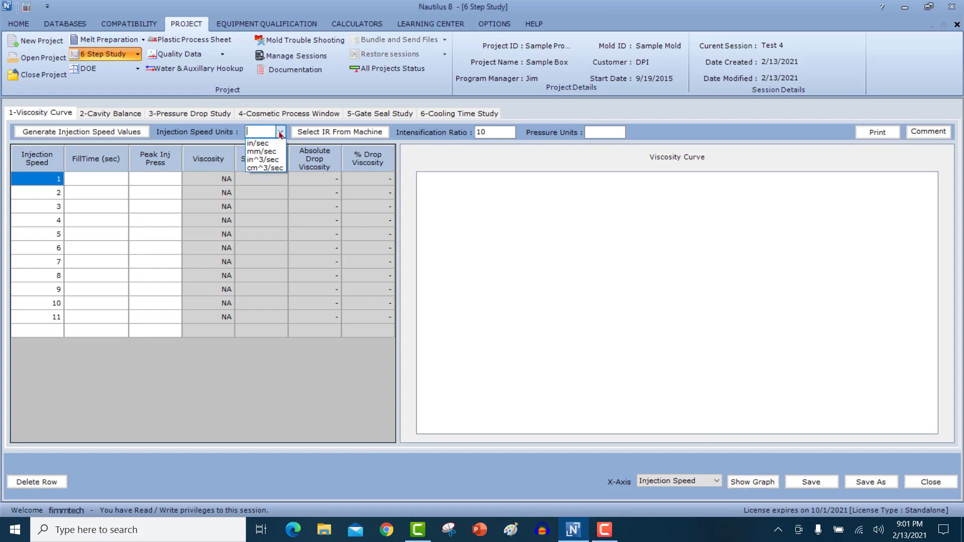
left_click(271, 144)
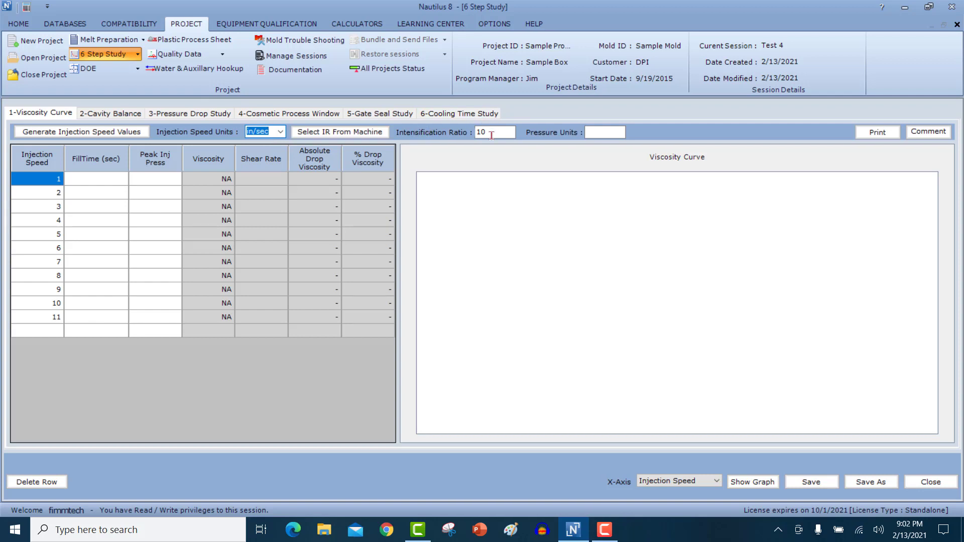
left_click(364, 134)
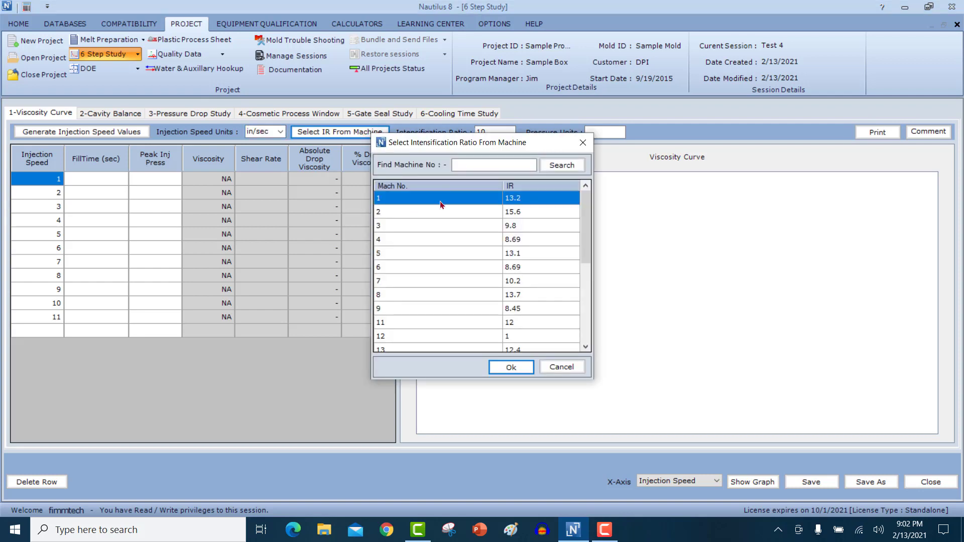
scroll(461, 248, "down", 5)
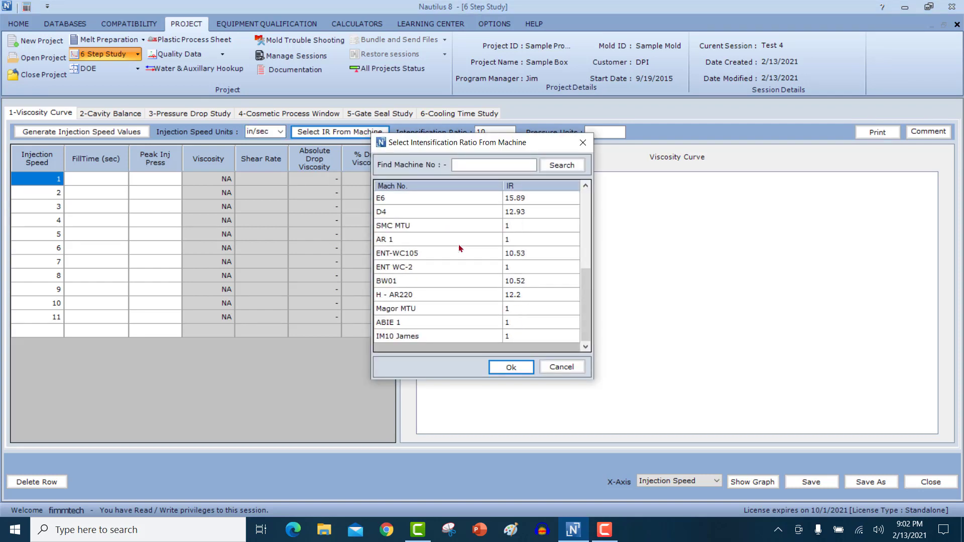
scroll(460, 247, "up", 5)
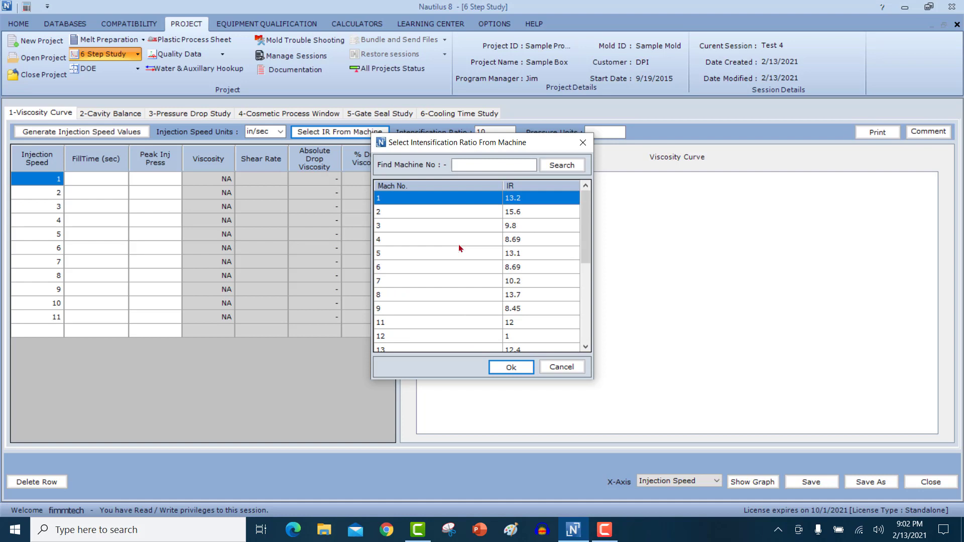
left_click(396, 256)
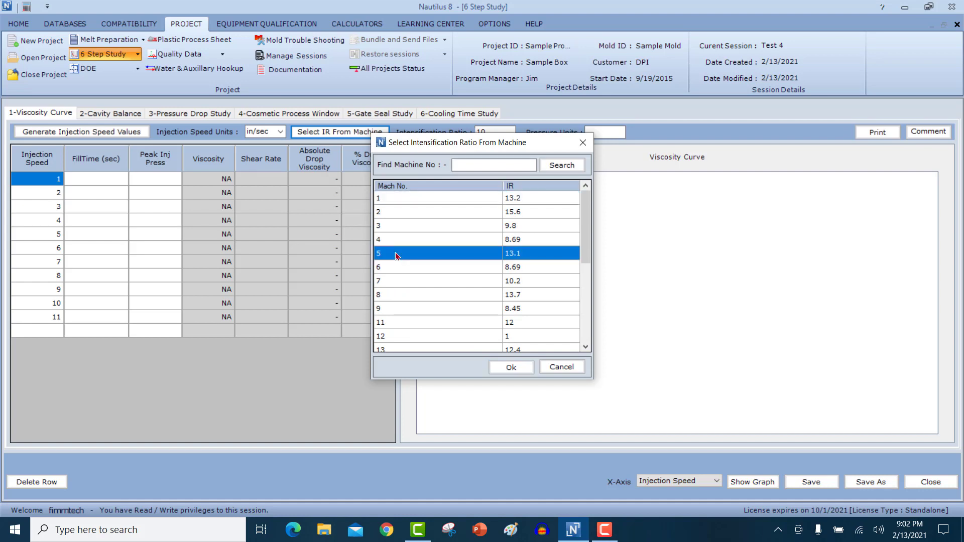
left_click(511, 368)
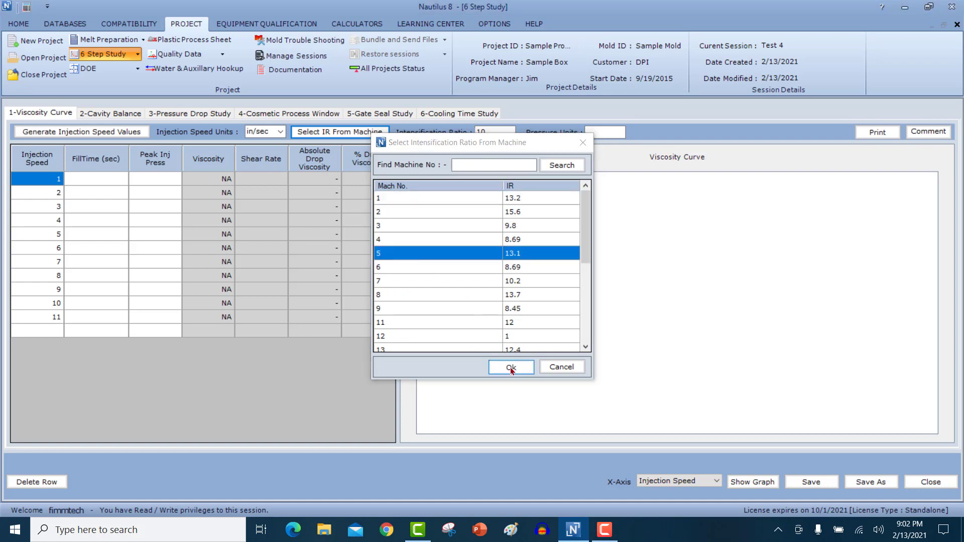
Step: Change the intensification ratio to 13.2, enter 'ppsi' as pressure units, and go to 2-Cavity Balance
left_click(498, 133)
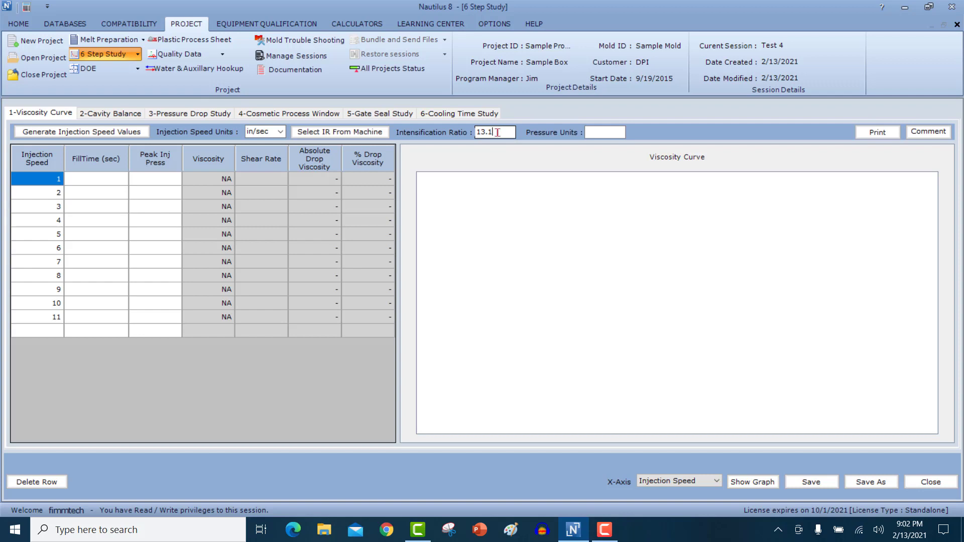
key("BackSpace")
type("2")
left_click(596, 133)
type("ppsi")
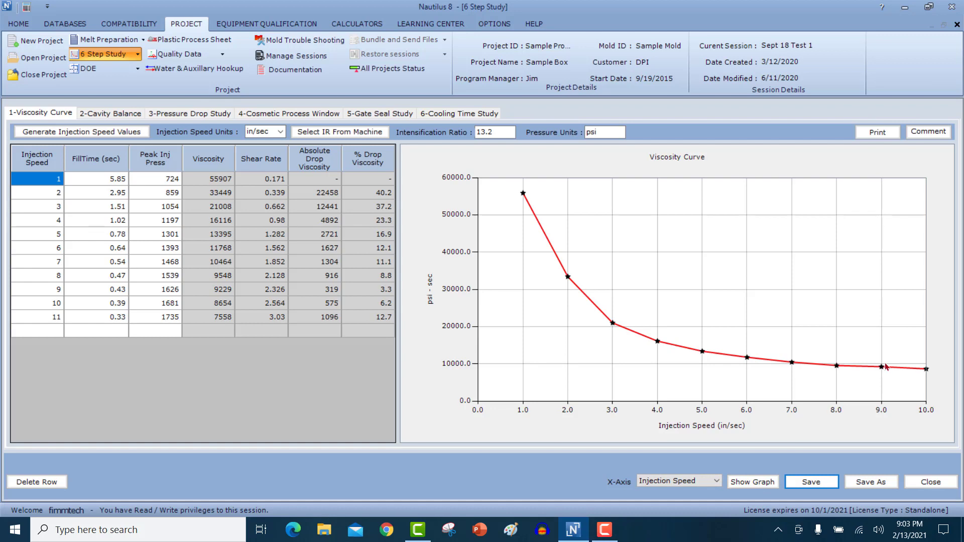
left_click(115, 113)
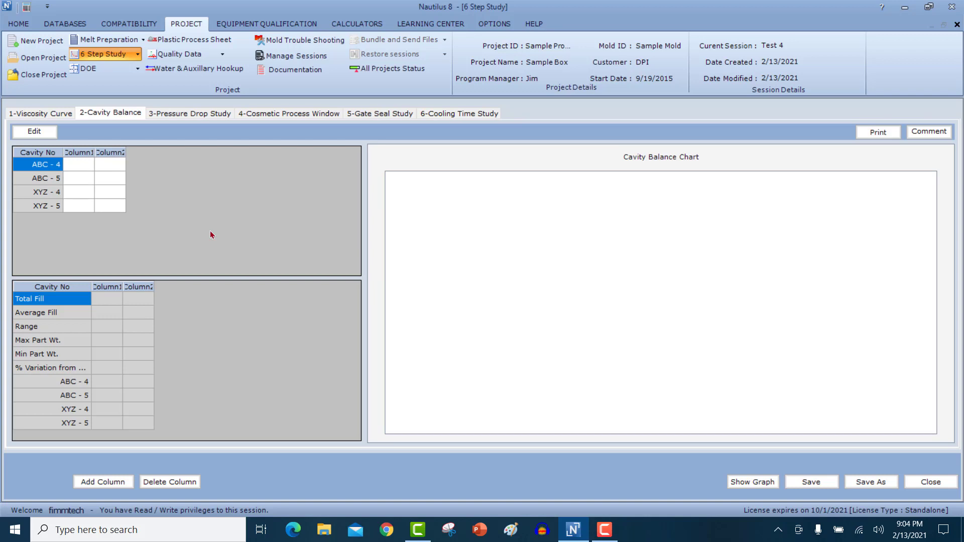
Step: Rename headers Column1 and Column2 to 'Ser 1' and 'EOF' and apply the update
left_click(38, 133)
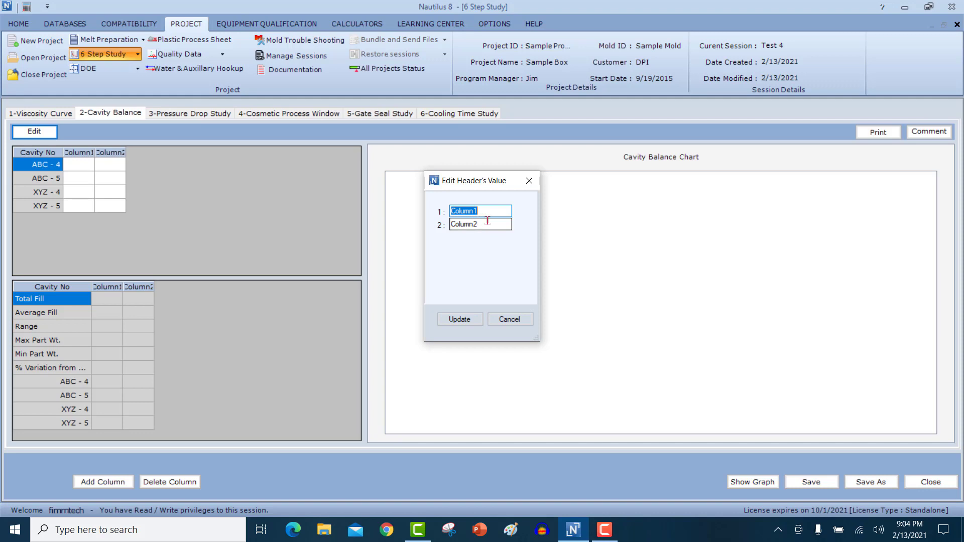
type("Ser 1")
left_click(486, 224)
double_click(453, 222)
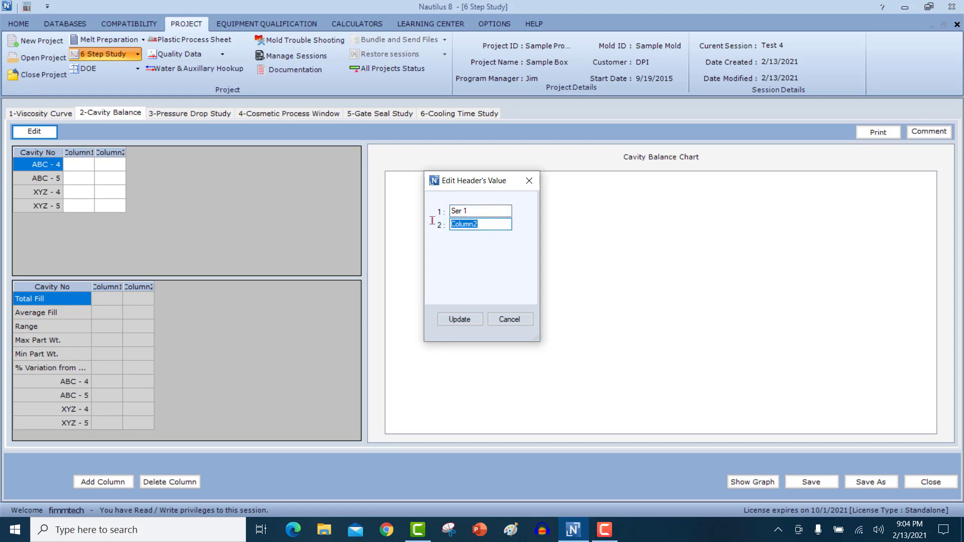
type("EOF")
left_click(460, 320)
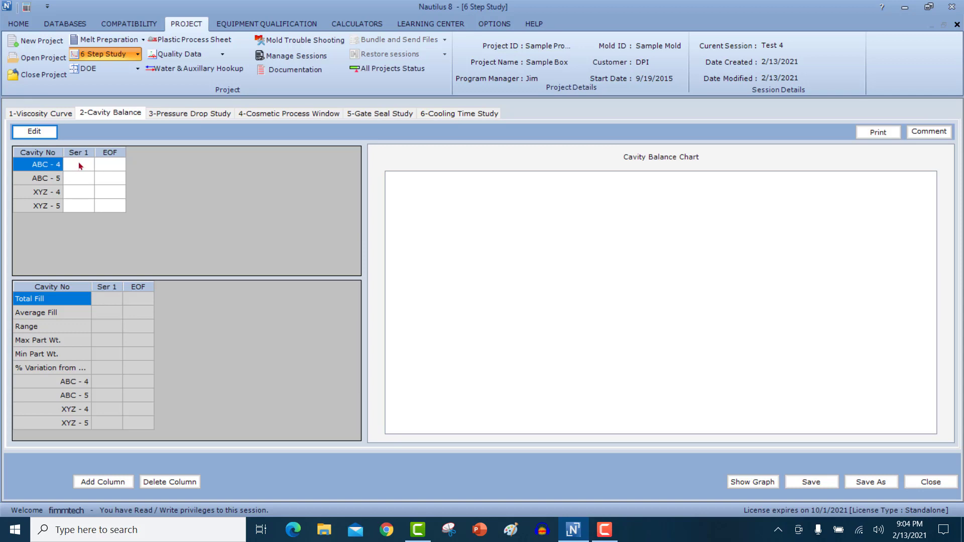
Step: Enter Ser 1 weights 3.45, 3.62, 4.56 and 4.86 for ABC-4, ABC-5, XYZ-4 and XYZ-5
left_click(80, 166)
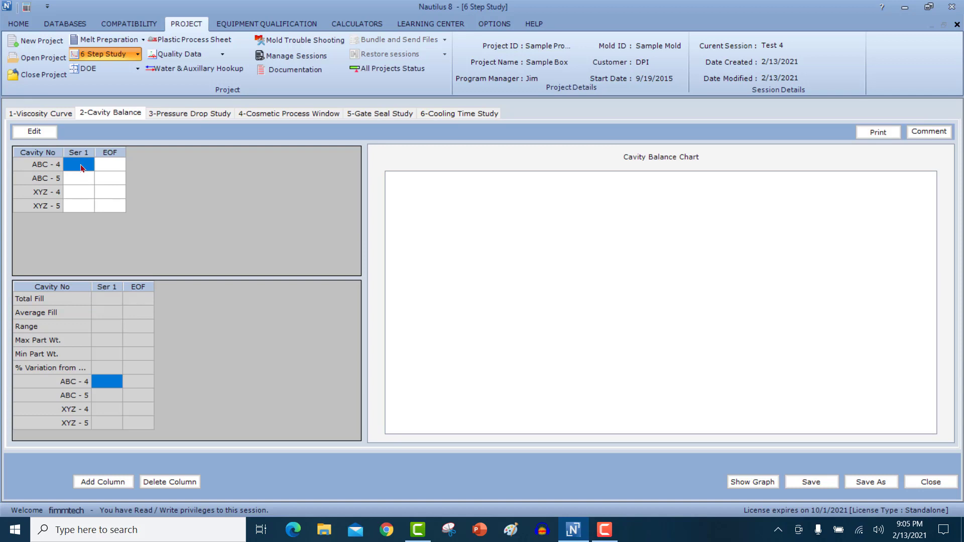
type("3.45")
key("Return")
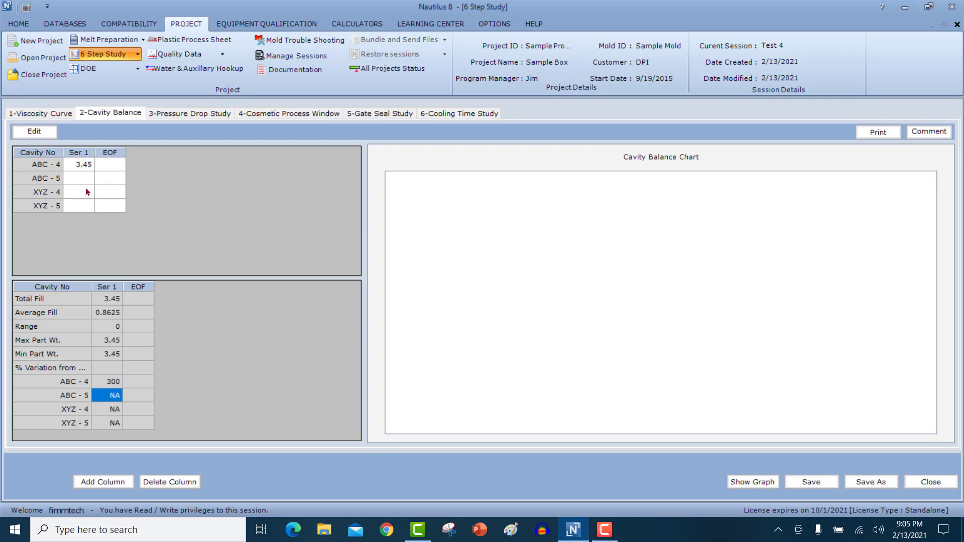
type("3.62")
left_click(75, 197)
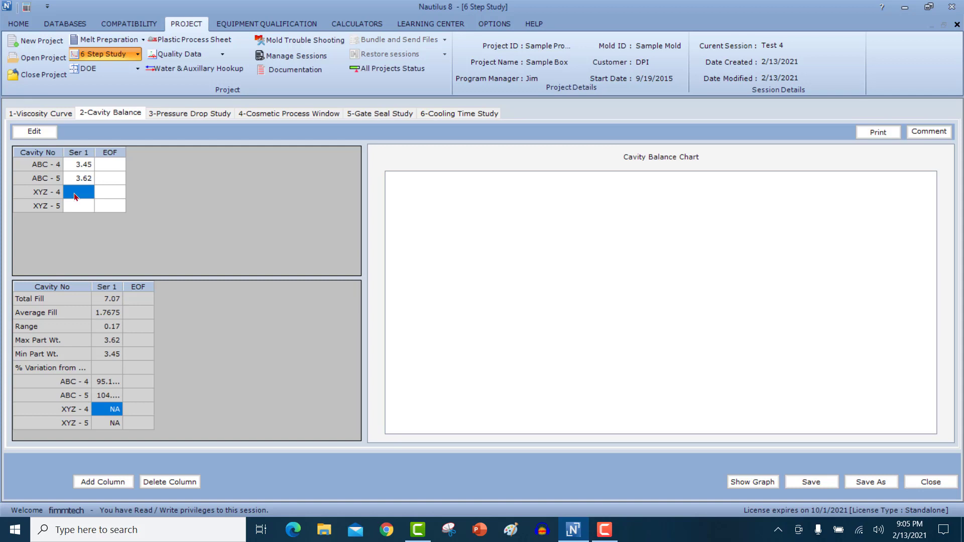
type("4.56")
left_click(79, 207)
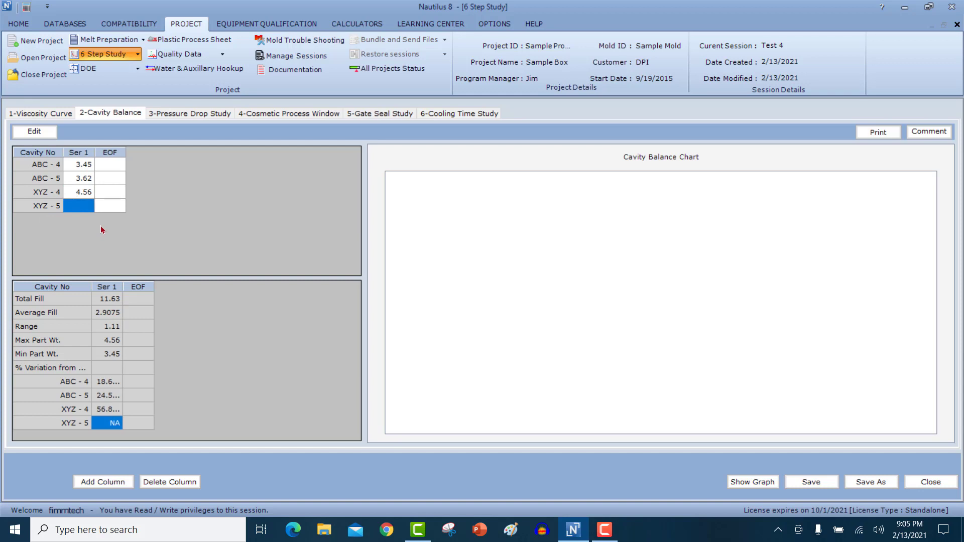
type("4.86")
left_click(102, 168)
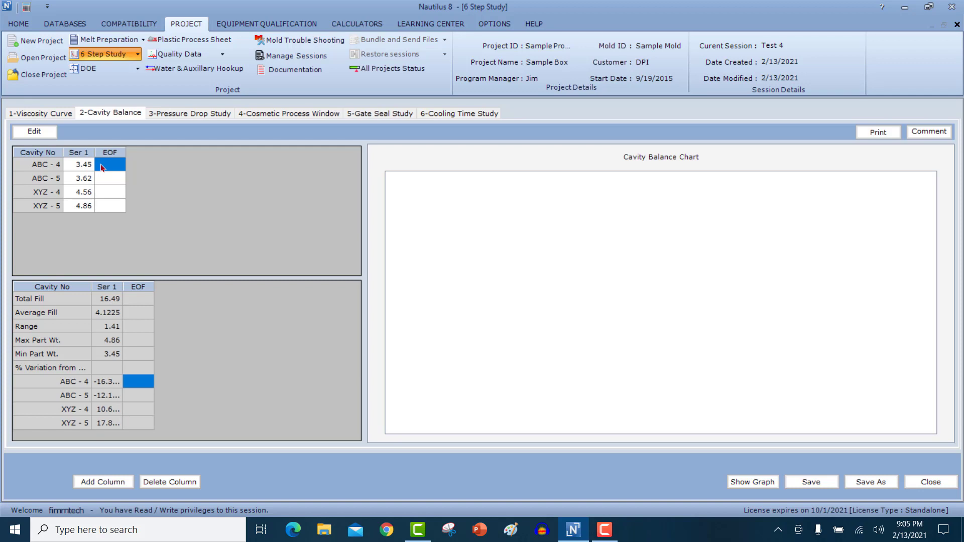
Step: Enter EOF weights 7.23, 7.65, 8.24 and 8.27 for ABC-4, ABC-5, XYZ-4 and XYZ-5
left_click(101, 167)
type("7.23")
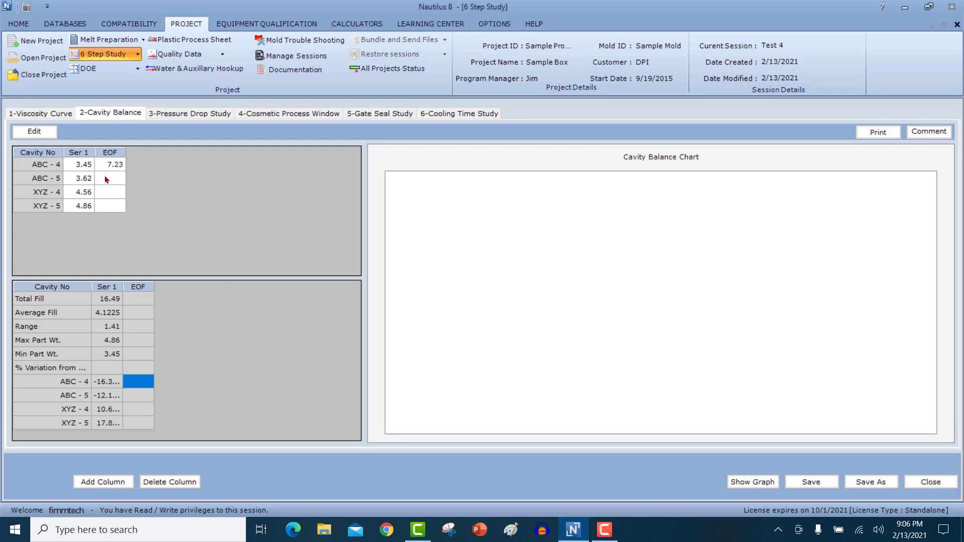
left_click(108, 179)
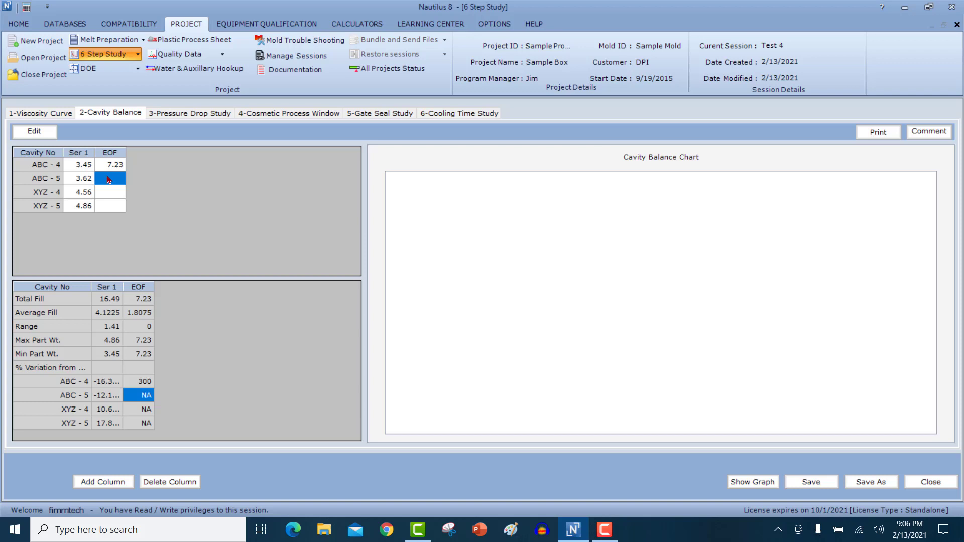
left_click(109, 179)
type("7.65")
left_click(103, 190)
type("8")
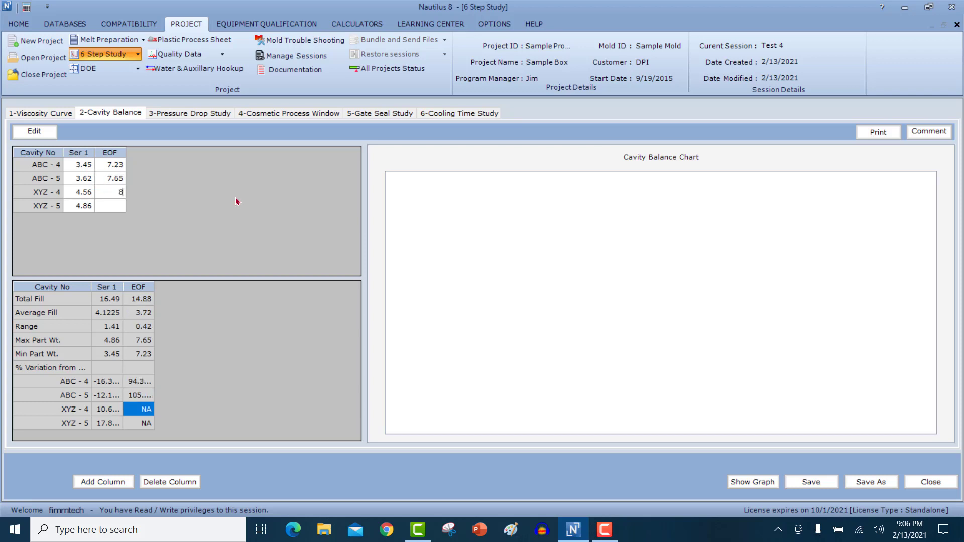
type(".24")
left_click(121, 210)
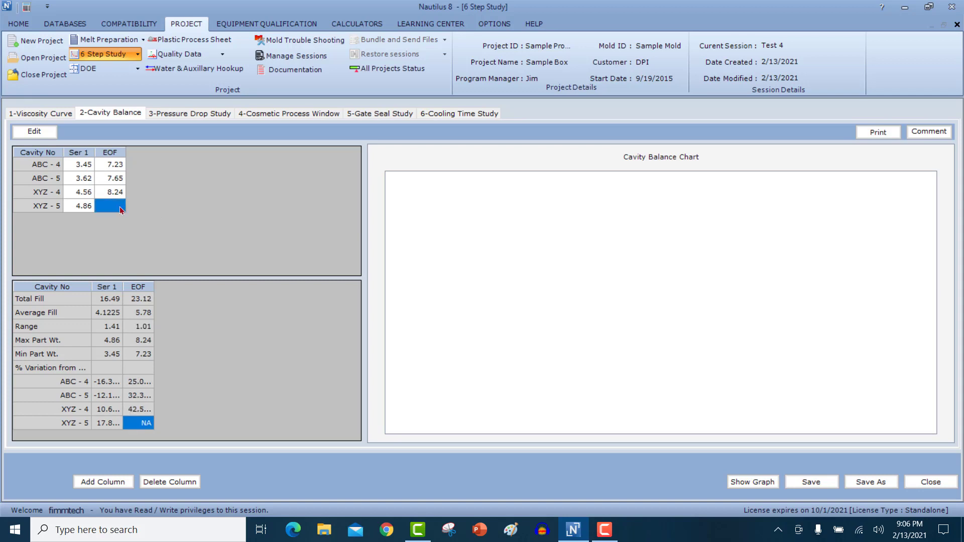
type("8.27")
Step: Plot the Cavity Balance Chart, widen the Ser 1 and Cavity No summary columns, and save
left_click(745, 483)
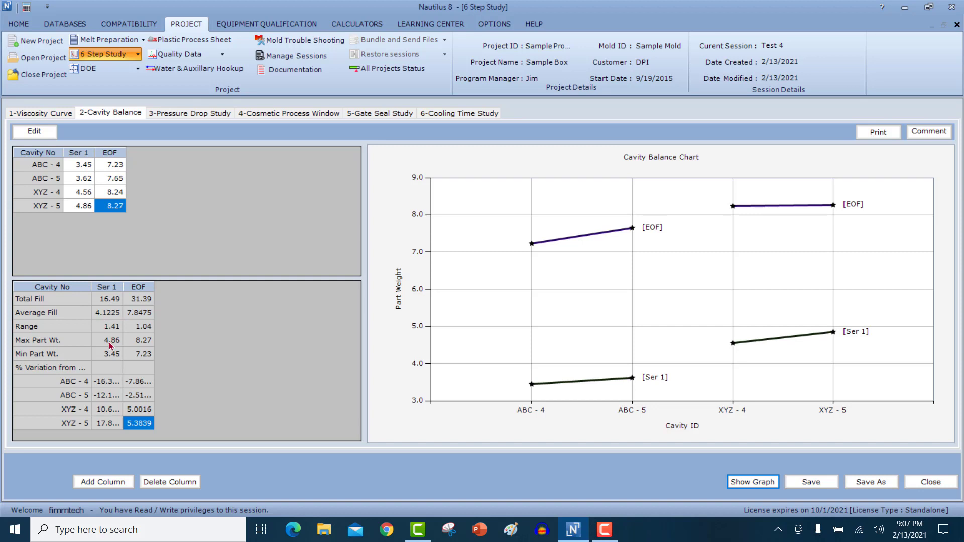
double_click(119, 291)
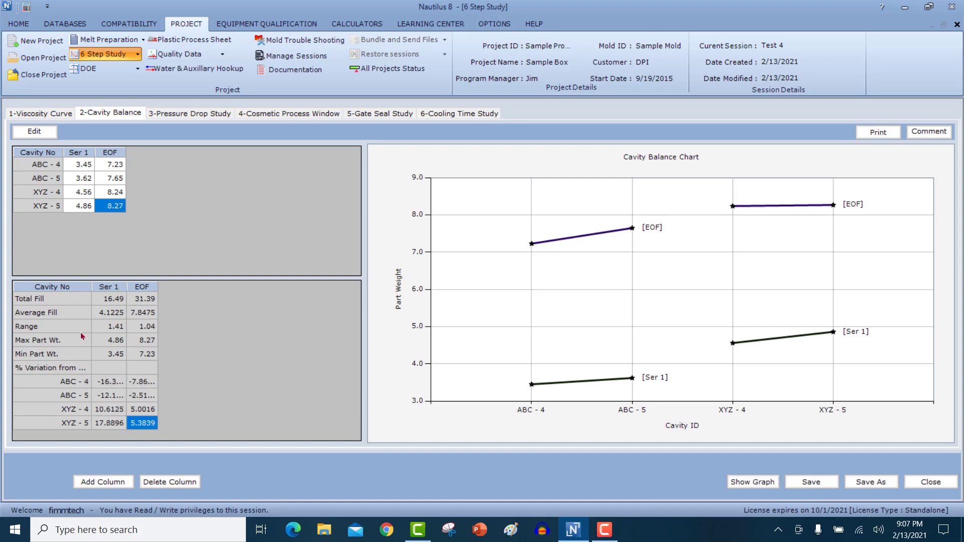
left_click_drag(91, 286, 171, 286)
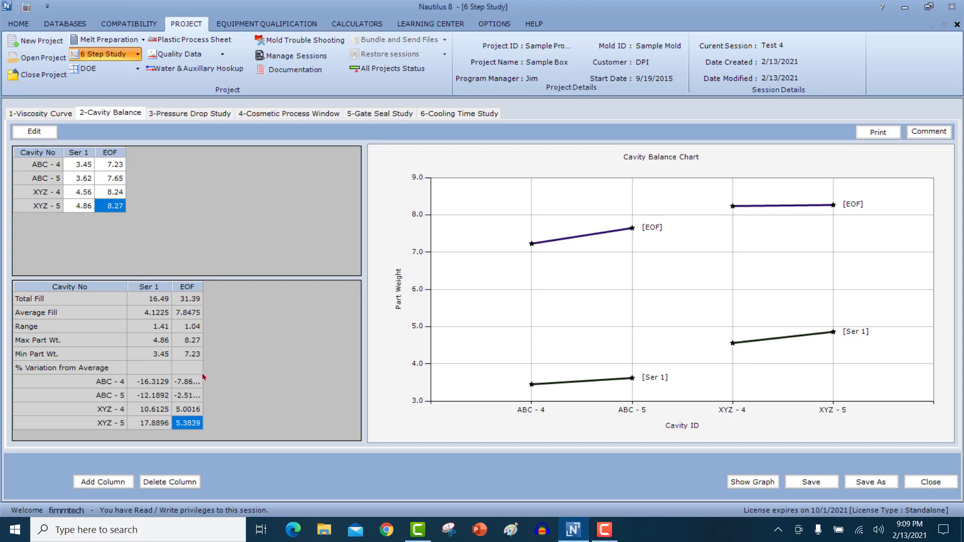
left_click(809, 482)
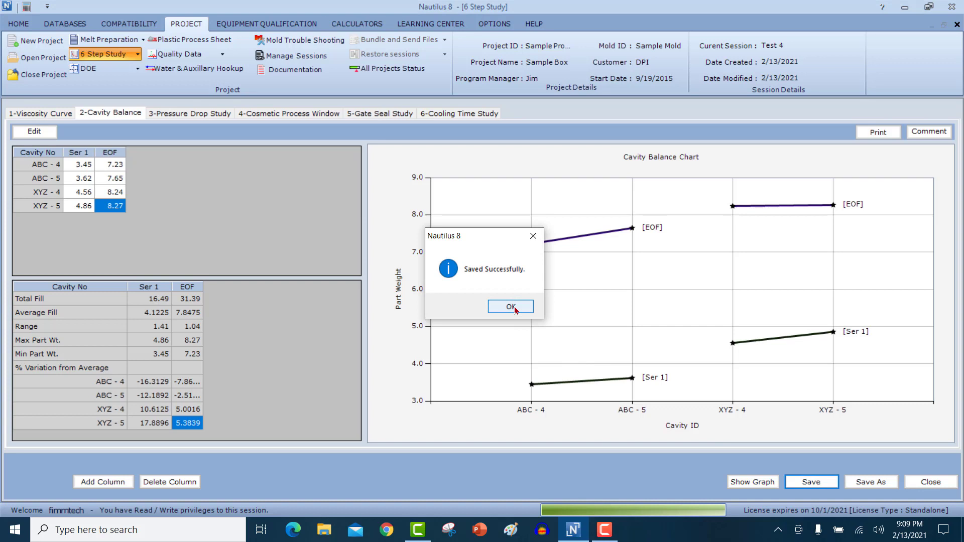
left_click(511, 306)
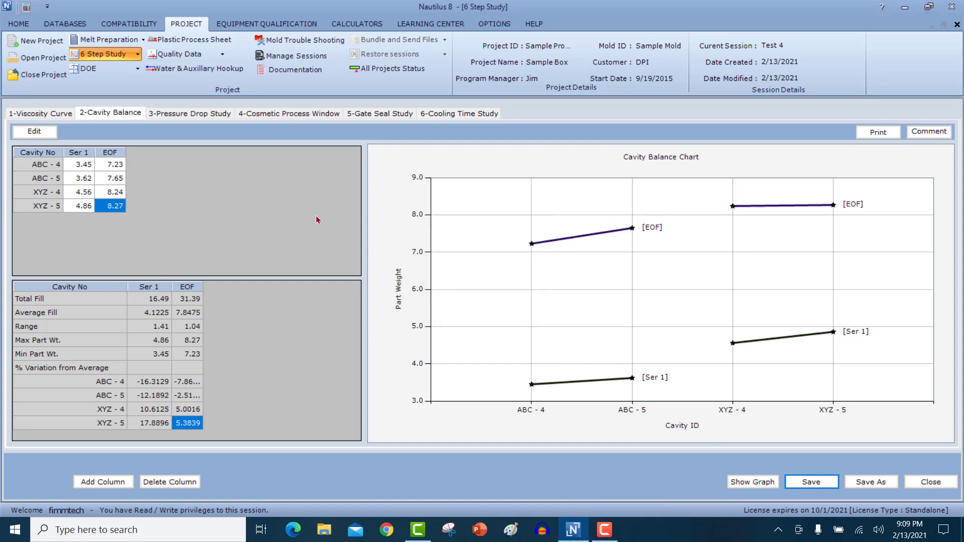
Step: In the Pressure Drop Study, set nozzle length 1.25", orifice diameter 3/16", and max pressure 22440 from machine 7
left_click(186, 116)
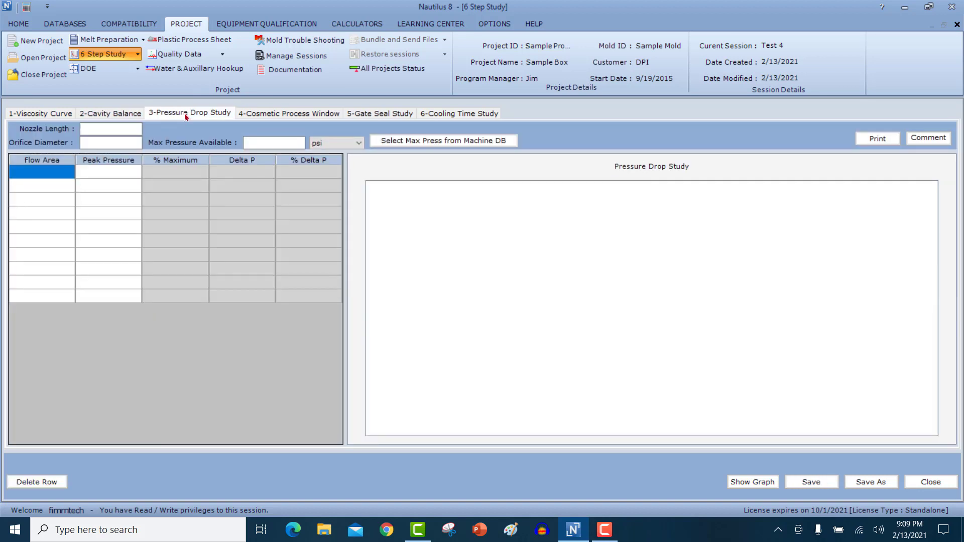
left_click(104, 139)
left_click(102, 132)
type("1.")
type("25")
type("\"")
type("3/16 \"")
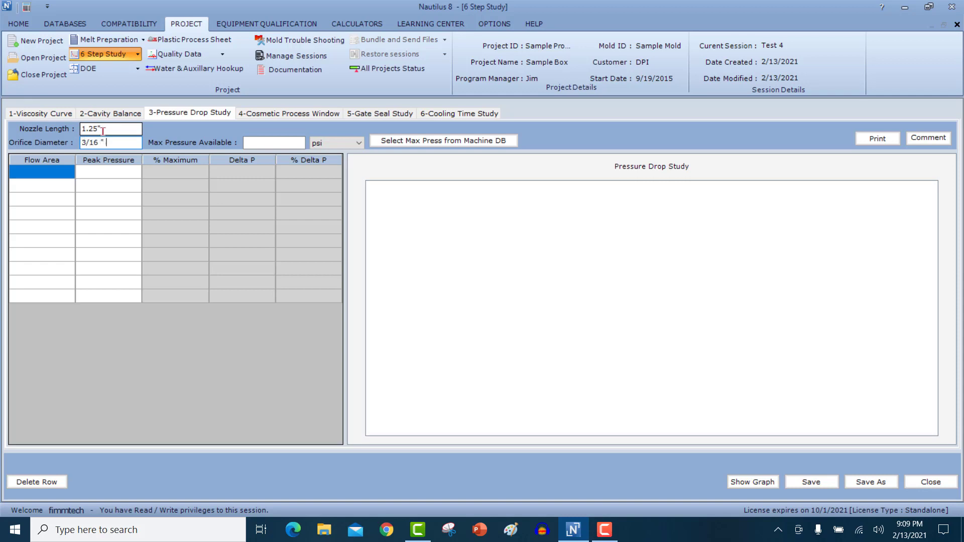
left_click(257, 142)
left_click(430, 143)
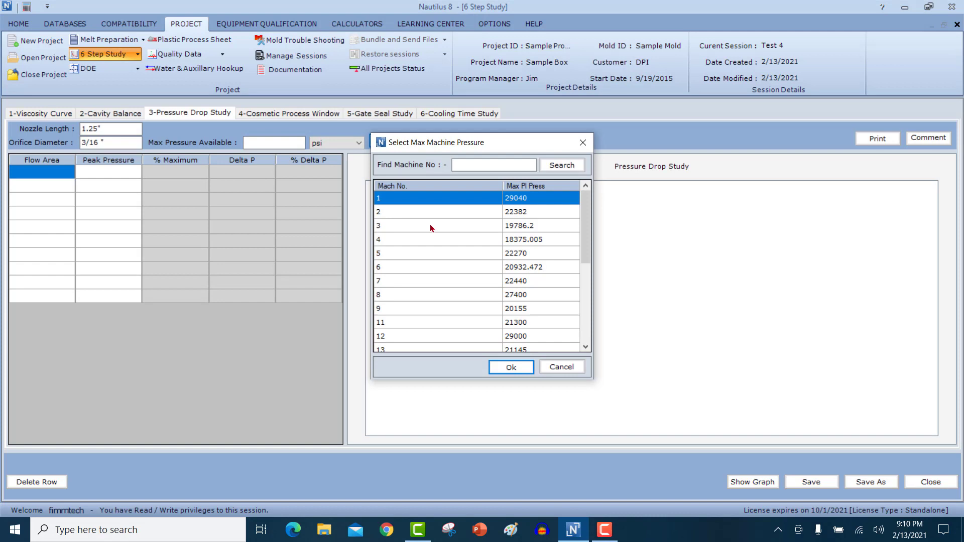
left_click(416, 279)
left_click(511, 367)
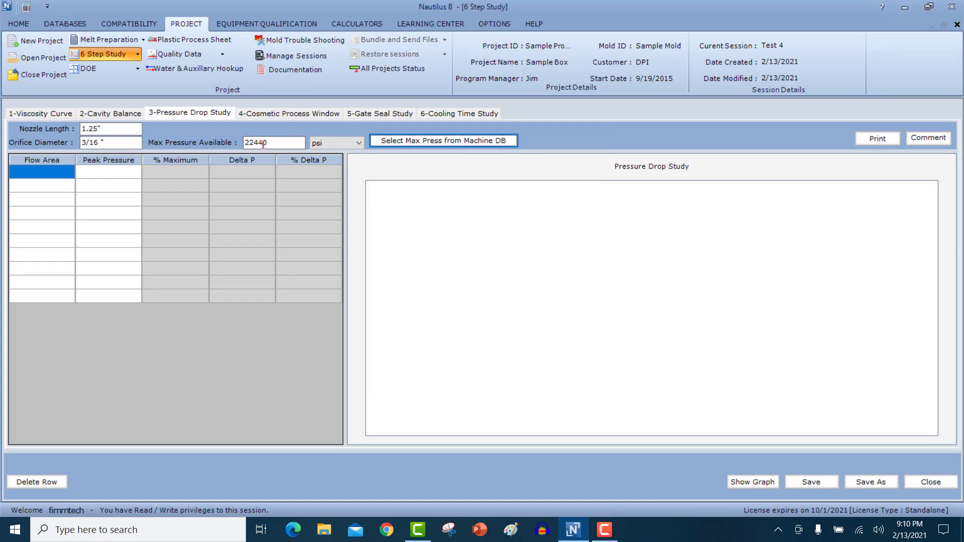
Step: Start entering values in the Pressure Drop Study's flow area column
left_click(53, 176)
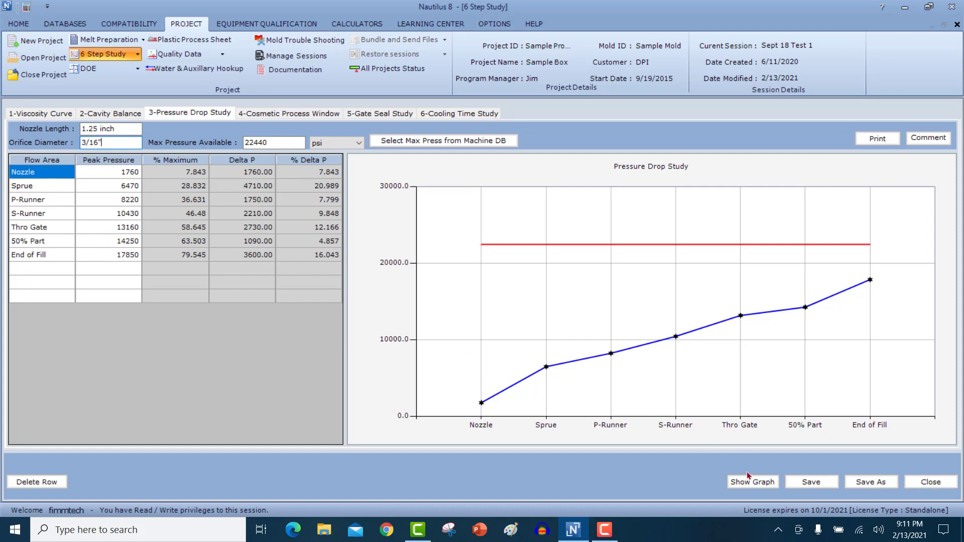
Step: Read pressure values at points along the Pressure Drop chart, including 50% Part, Sprue and End of Fill
mouse_move(852, 286)
left_click(872, 286)
left_click(872, 335)
left_click(802, 303)
left_click(765, 289)
left_click(584, 319)
left_click(561, 338)
left_click(880, 268)
left_click(475, 323)
left_click(467, 394)
left_click(835, 295)
left_click(813, 304)
left_click(546, 374)
left_click(576, 364)
left_click(589, 364)
left_click(880, 270)
mouse_move(600, 359)
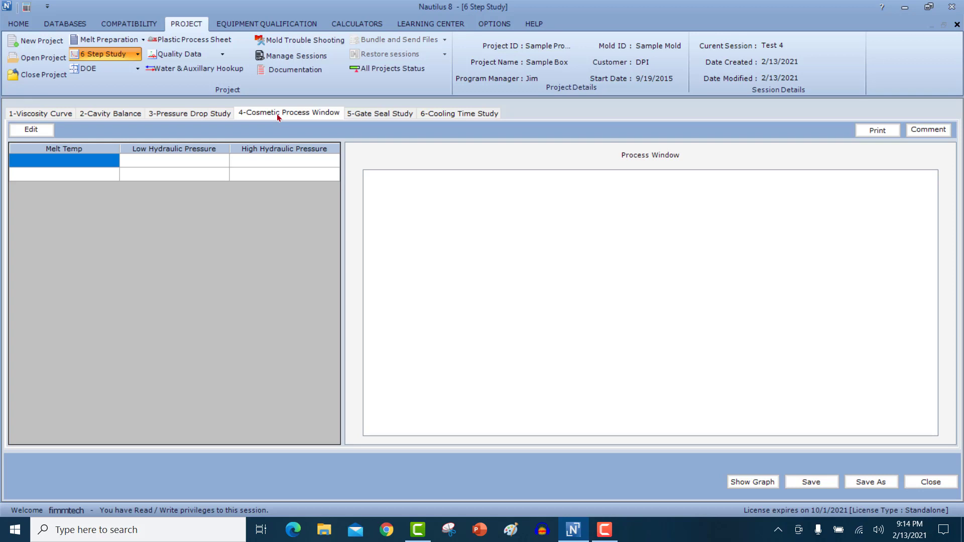
Step: Fill the Melt Temp column with 440 in row one and 500 in row two
left_click(84, 164)
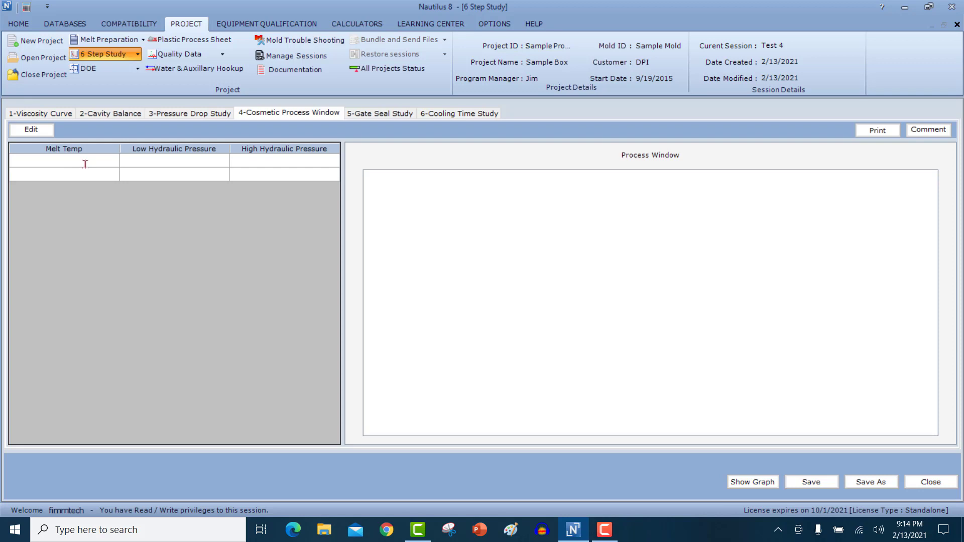
type("44")
type("0")
type("500")
key("Return")
left_click(154, 164)
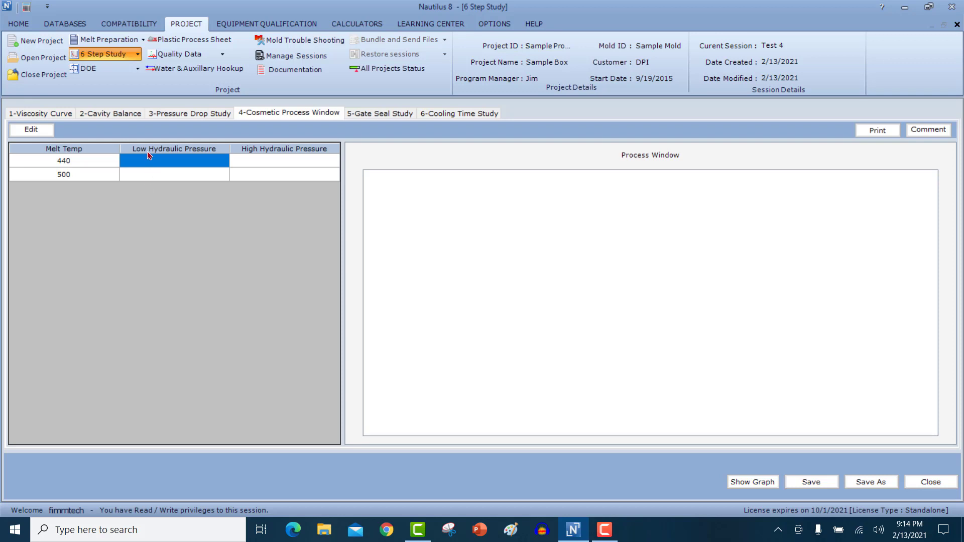
Step: Change the Y-axis header text from Hydraulic to Plastic in Change Header Text
left_click(25, 128)
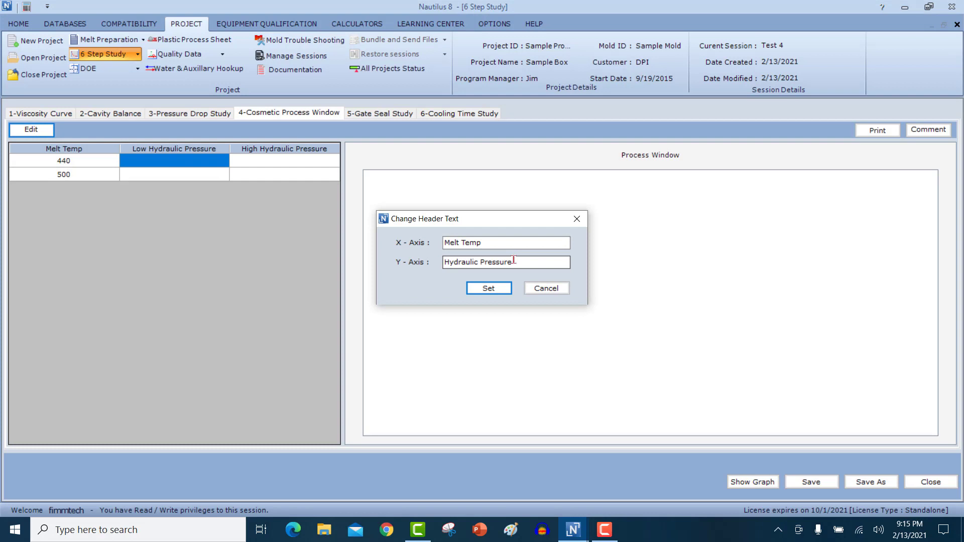
left_click_drag(479, 262, 419, 261)
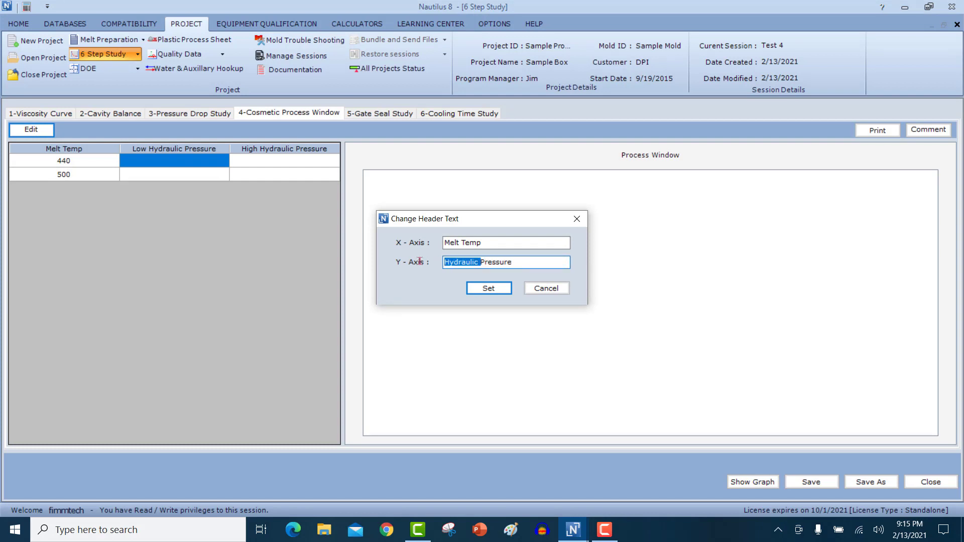
type("Plastic")
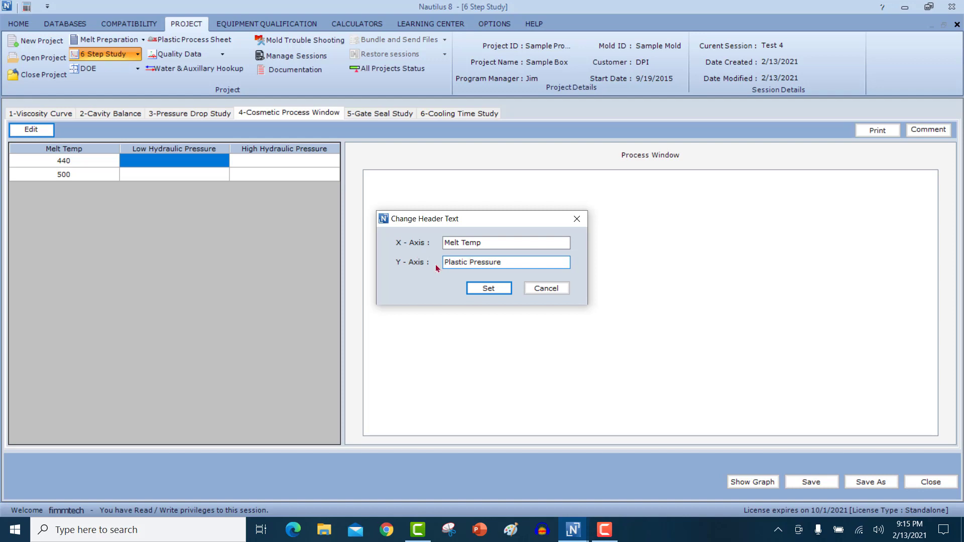
left_click(481, 290)
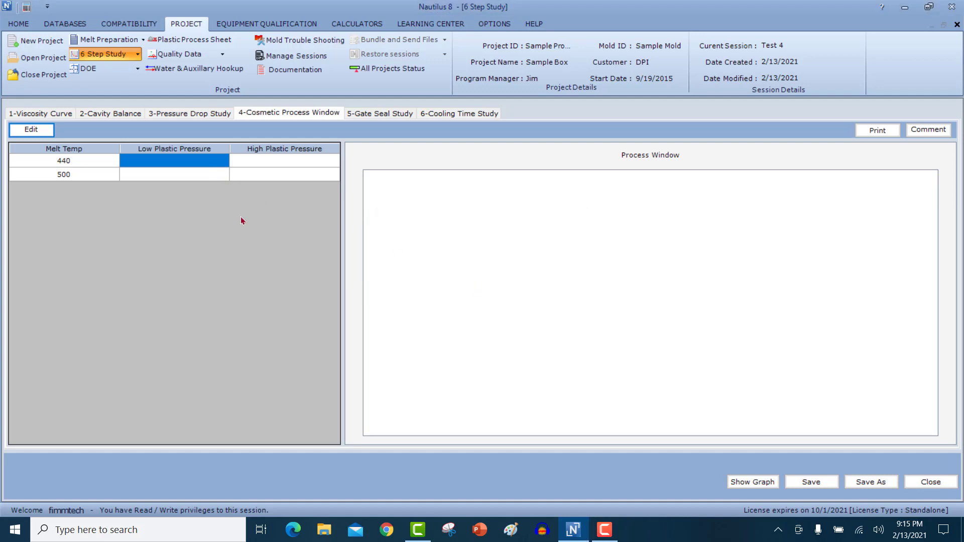
Step: Enter low pressure 5000 and high pressure 9500 for the 440 row
left_click(204, 179)
type("5000")
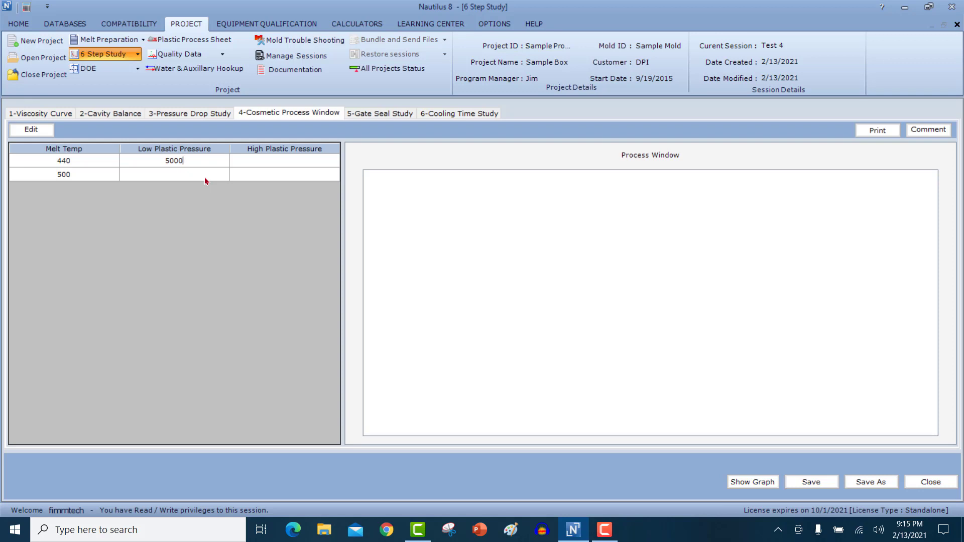
left_click(297, 160)
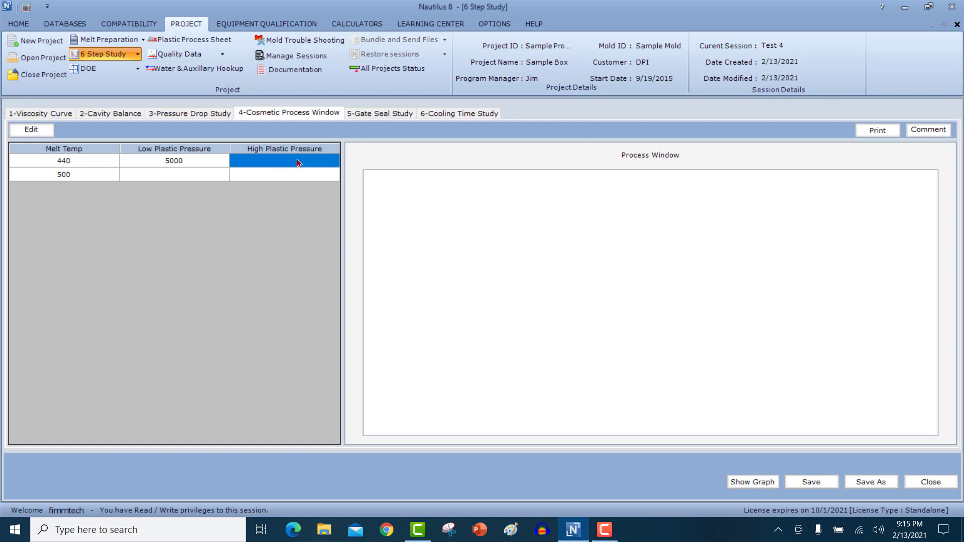
type("9500")
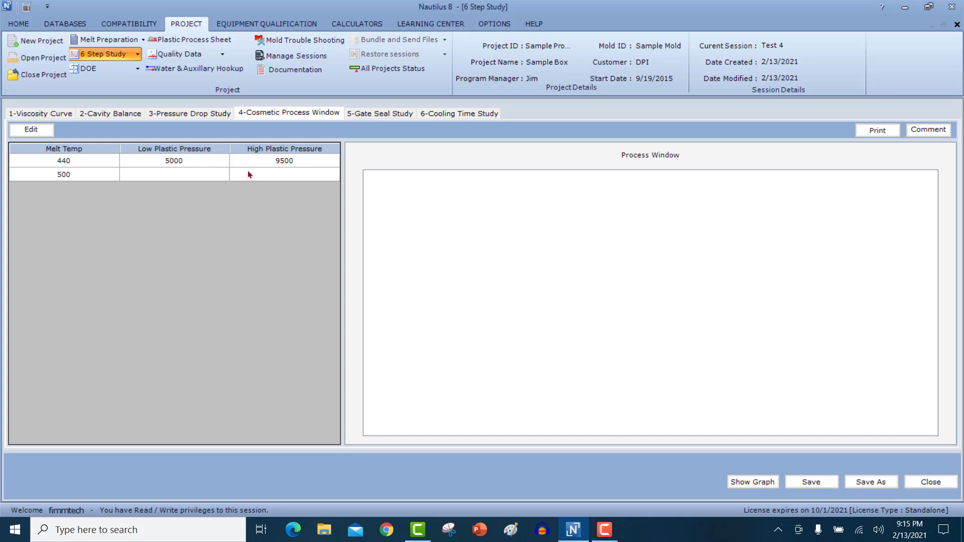
Step: Enter low pressure 4500 and high pressure 10000 for the 500 row
left_click(205, 178)
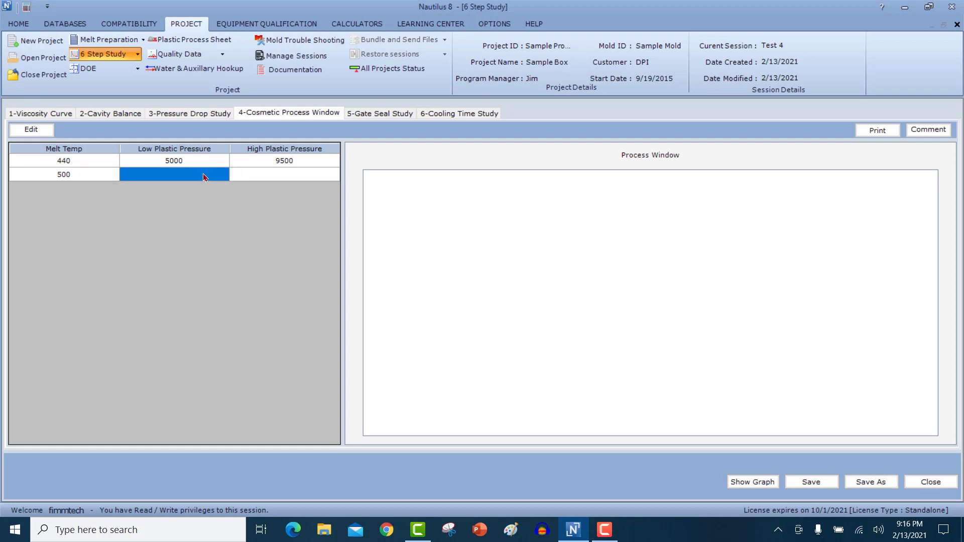
type("4500")
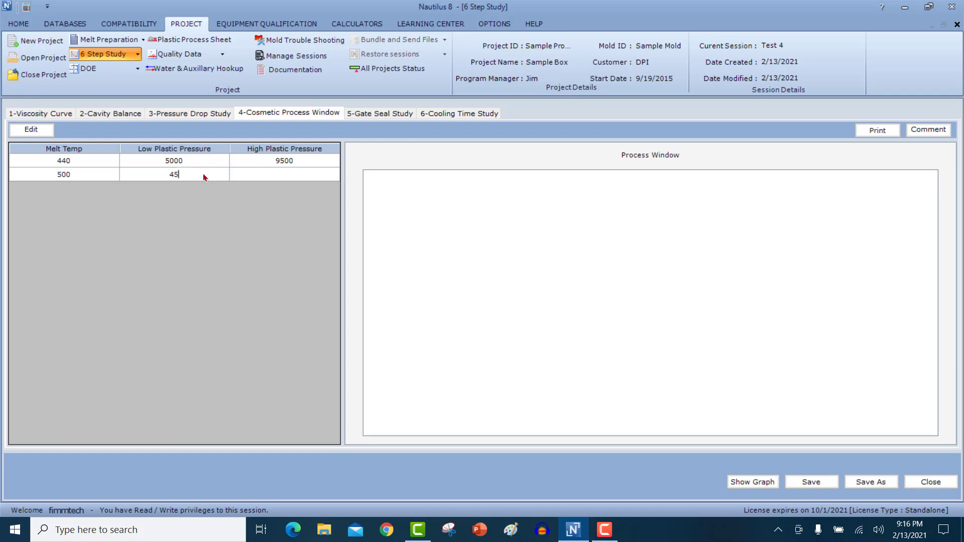
left_click(279, 179)
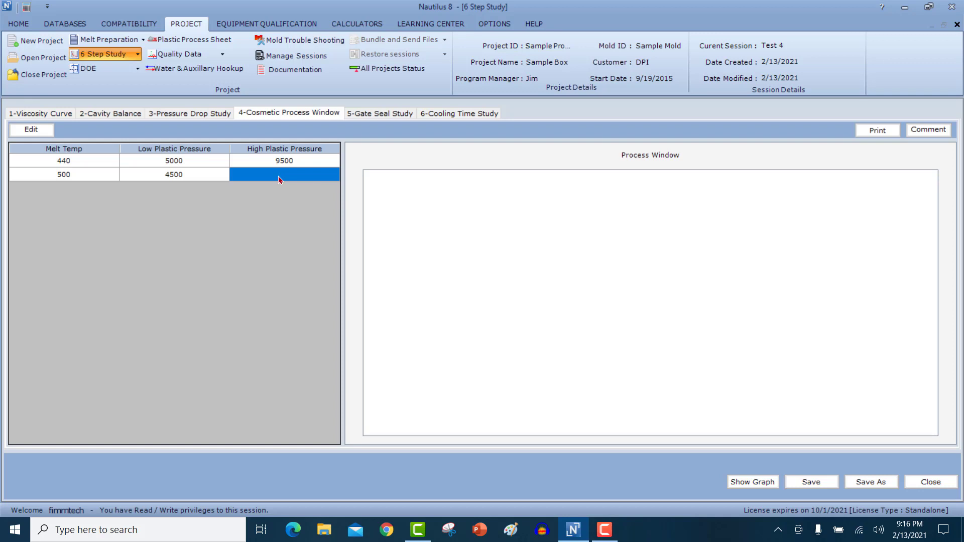
type("10000")
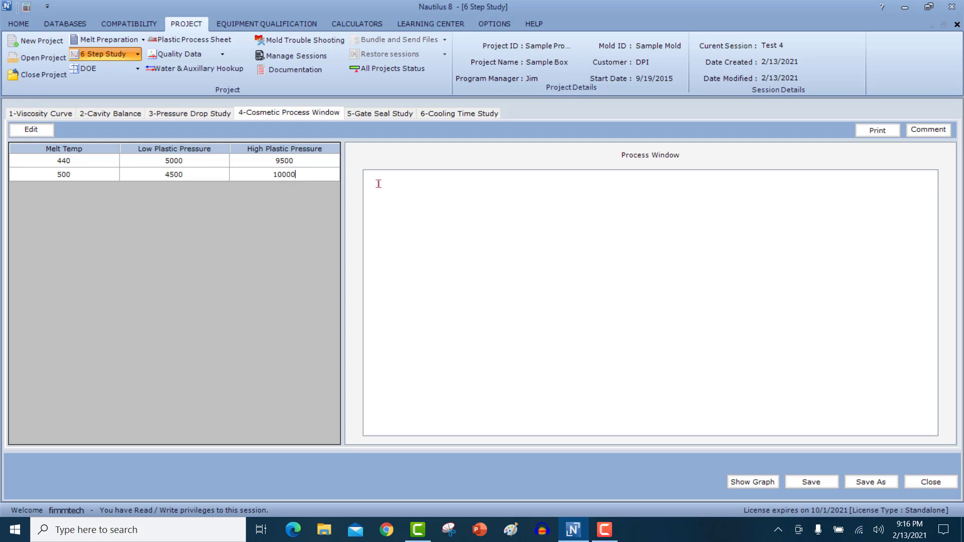
Step: Show the process window graph, centred at melt temp 471 and plastic pressure 7250
left_click(744, 482)
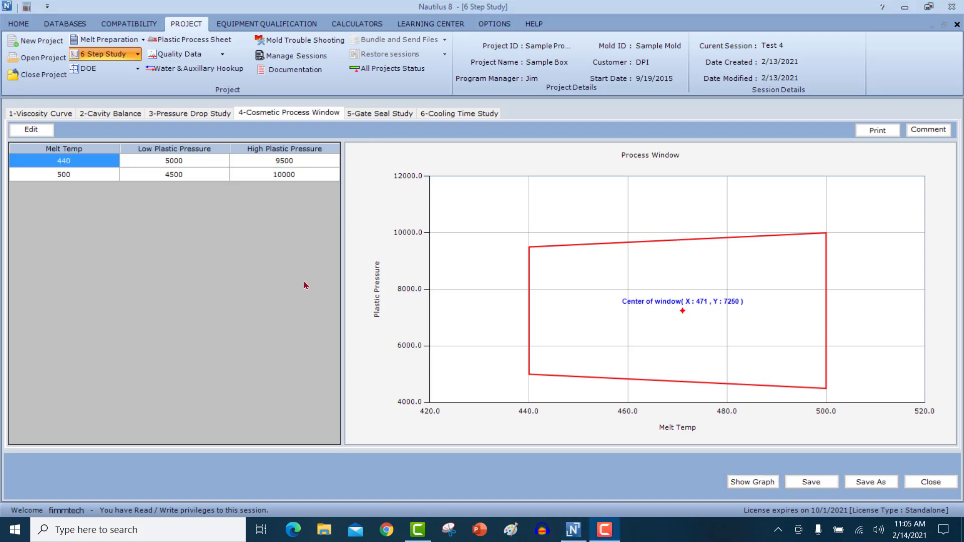
left_click(36, 133)
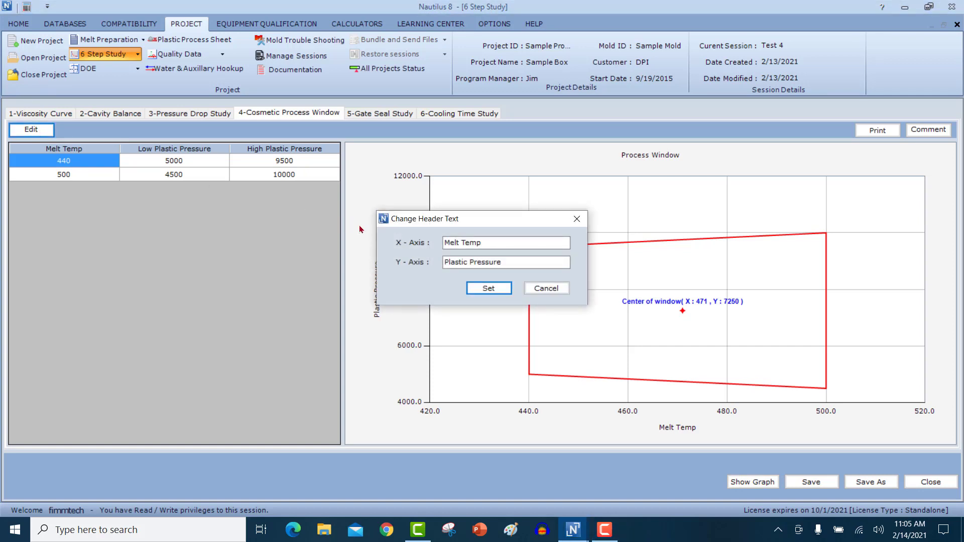
left_click(460, 243)
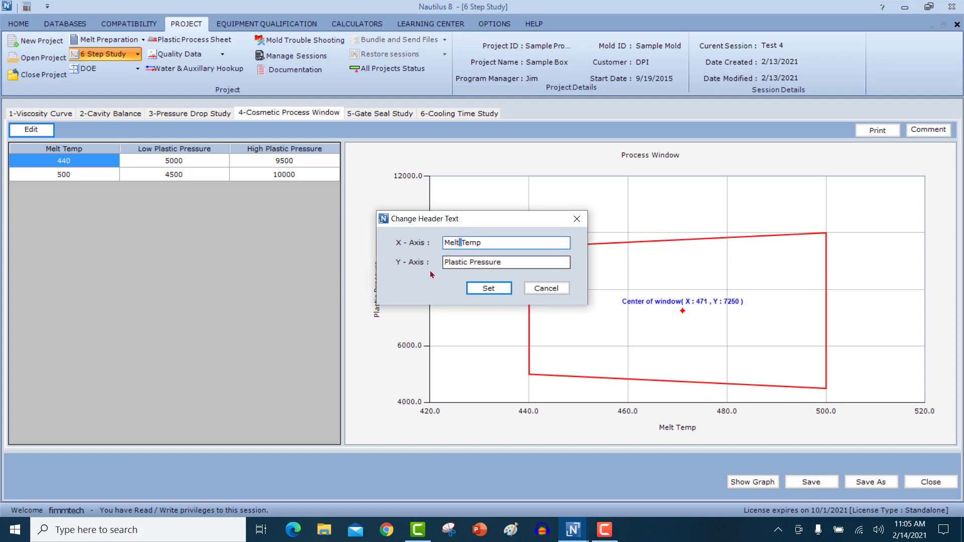
key("BackSpace")
key("BackSpace")
key("BackSpace")
key("BackSpace")
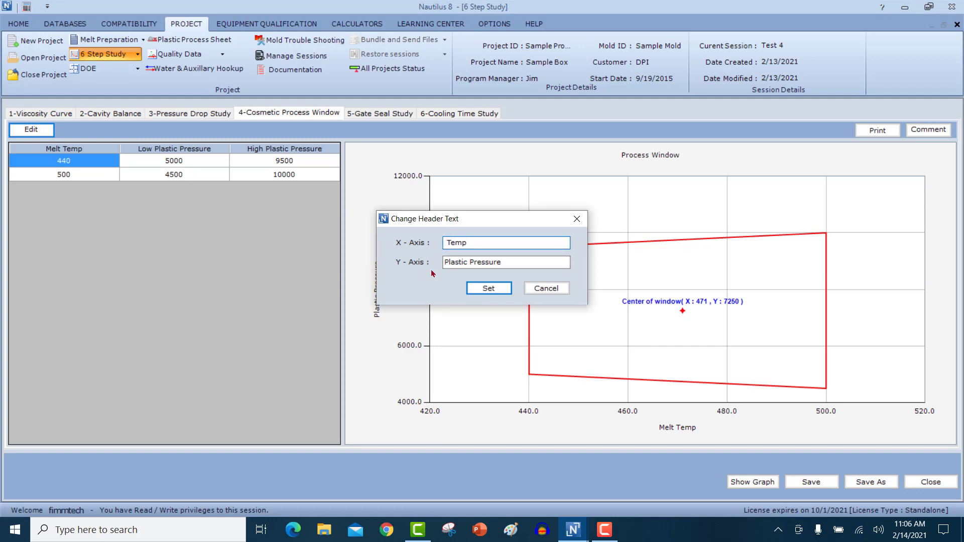
type("Mold")
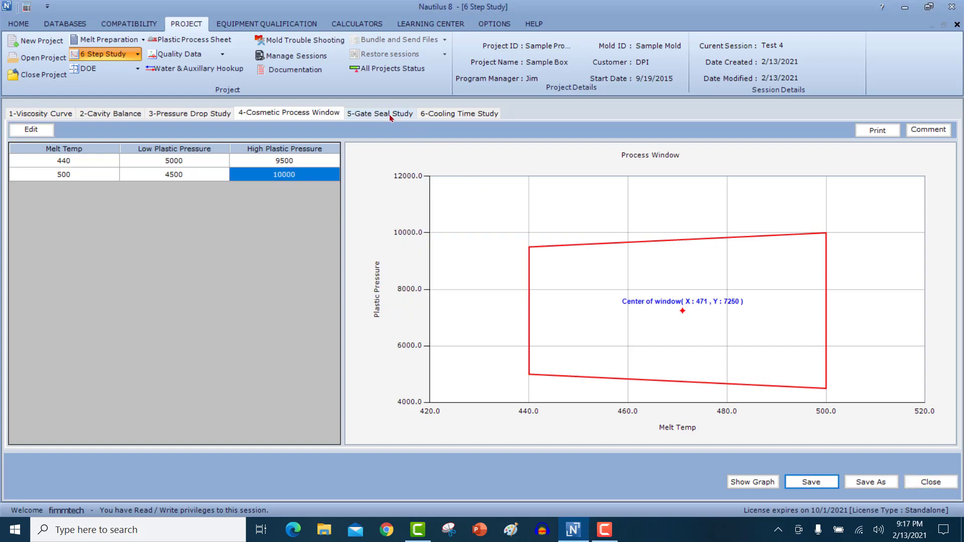
Step: Display the Gate Seal Cold Runner chart of Weight1 versus time for Sept 18 Test 1
left_click(391, 117)
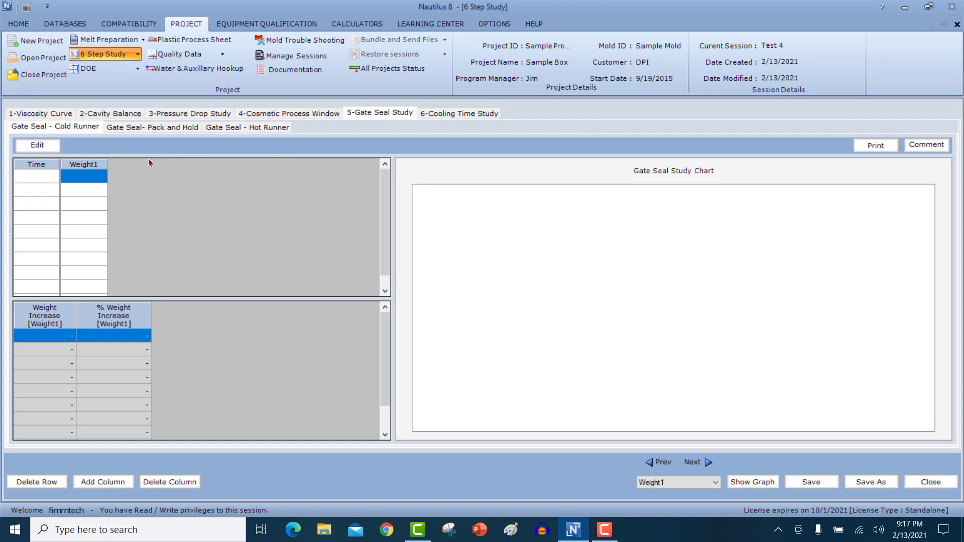
left_click(30, 178)
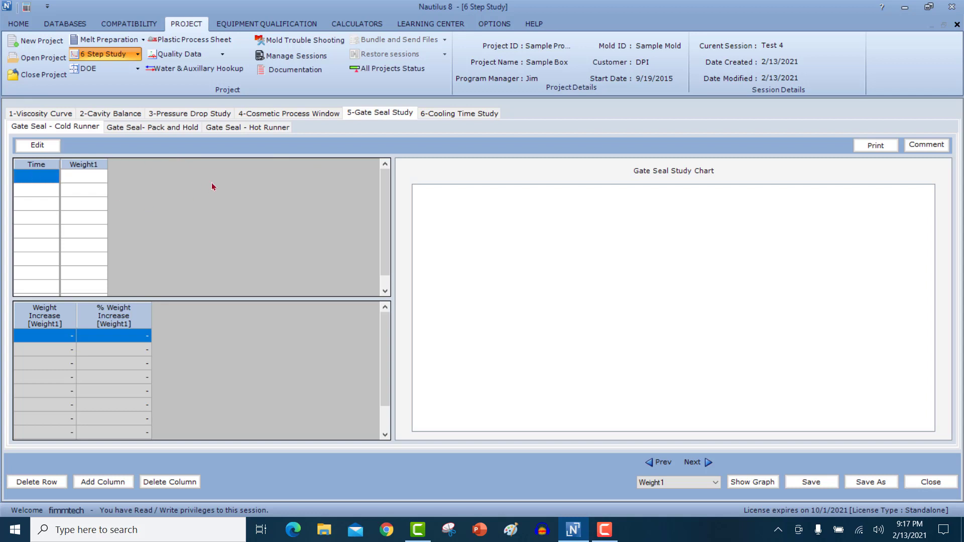
left_click(337, 115)
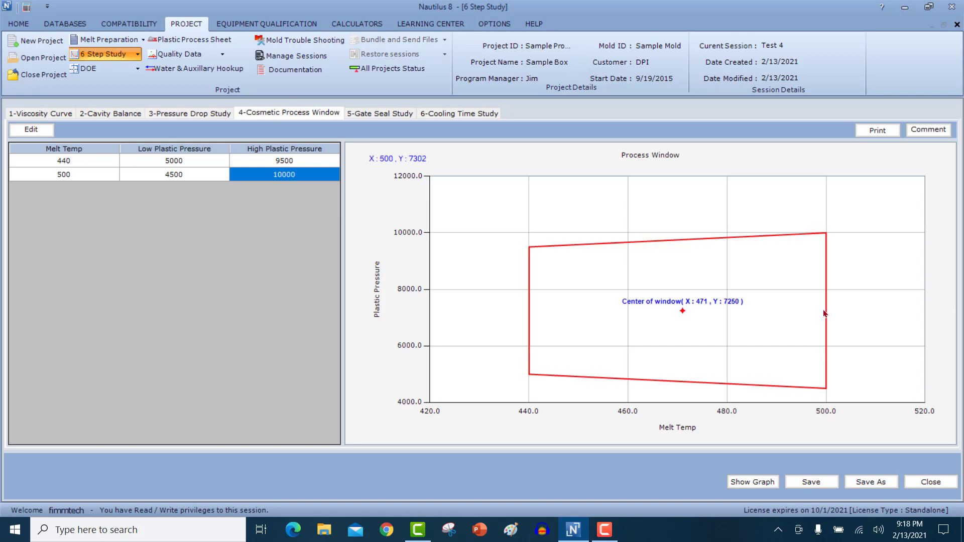
left_click(380, 113)
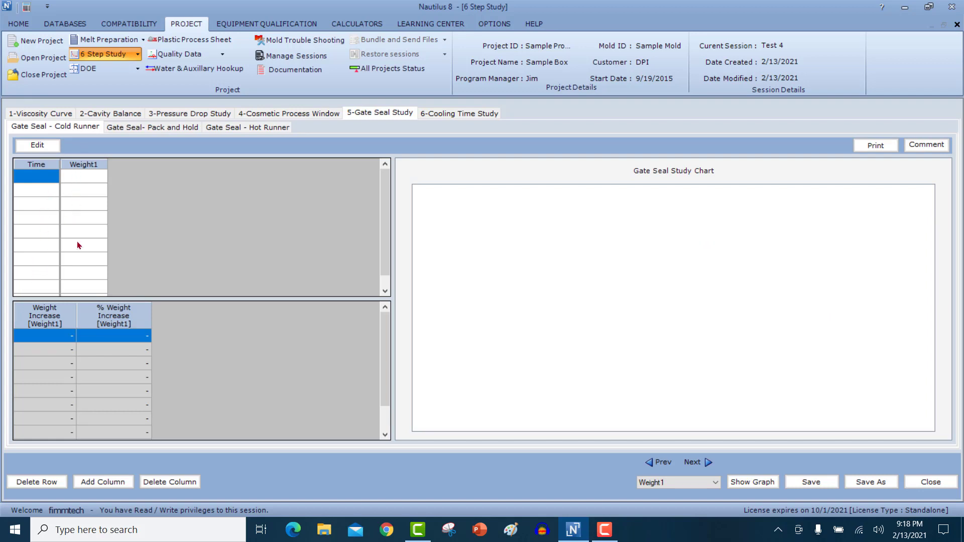
left_click(752, 482)
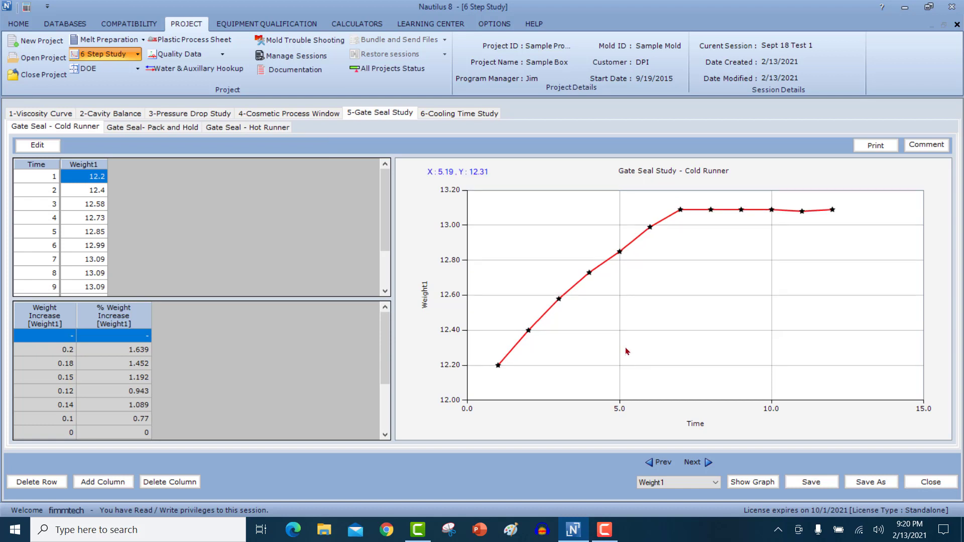
Step: Rescale the chart's time axis with custom ticks from 0 to 13 in increments of 1
right_click(601, 407)
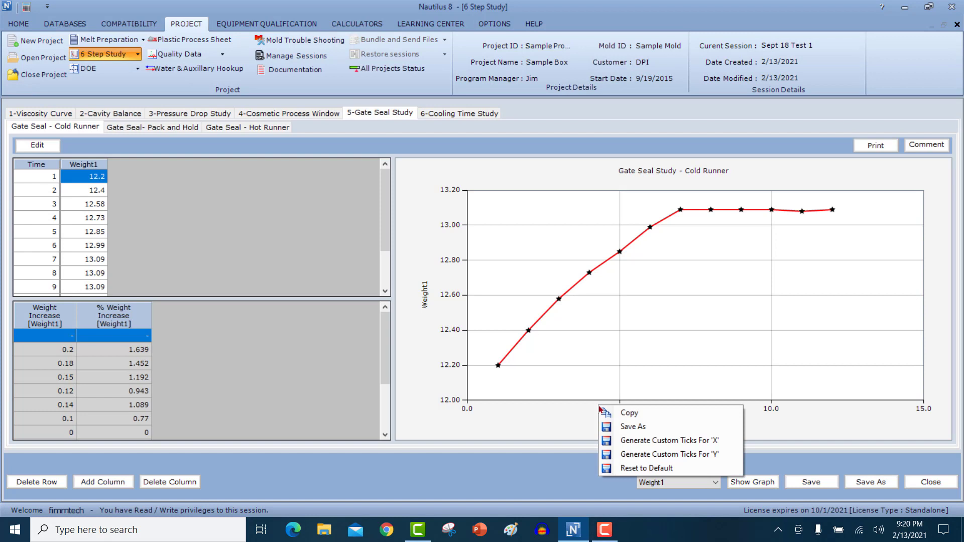
left_click(605, 445)
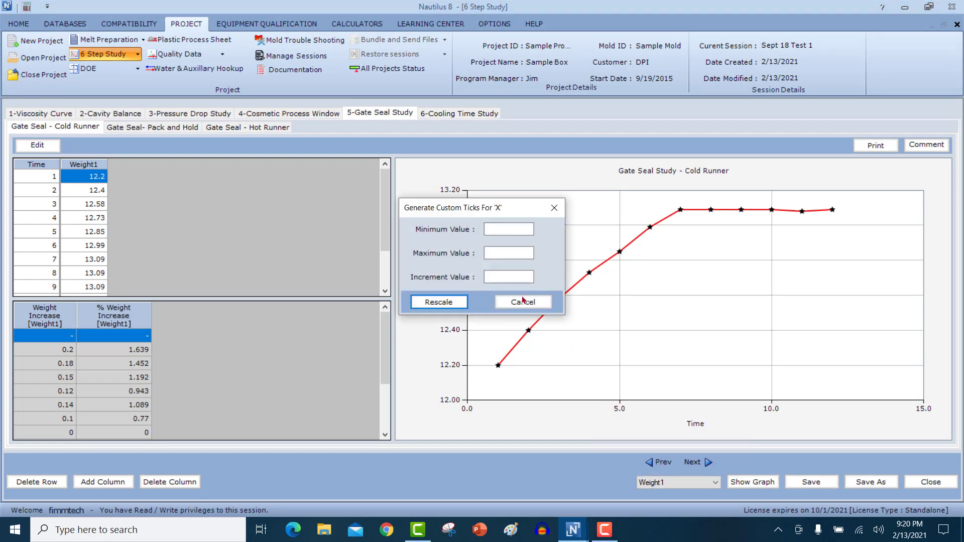
left_click_drag(499, 206, 728, 215)
left_click(726, 232)
type("0")
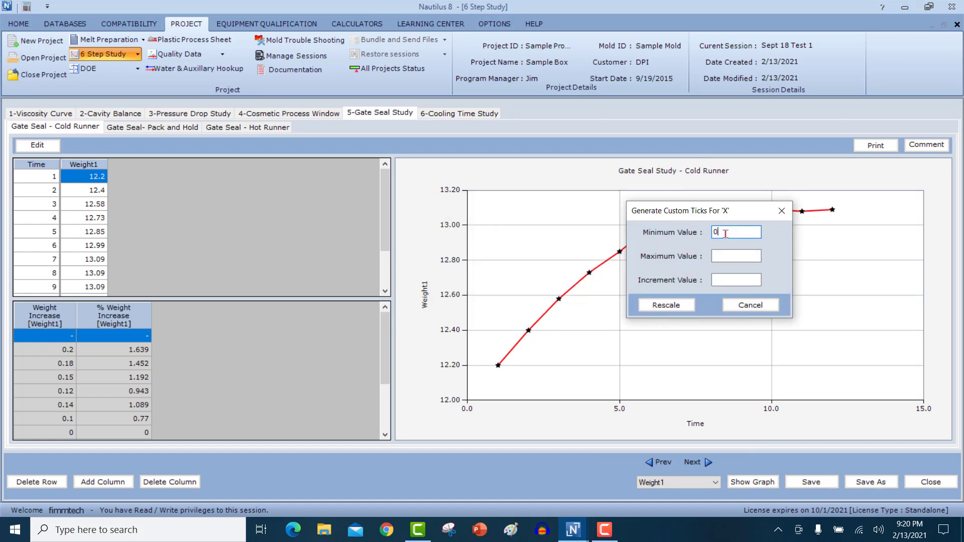
left_click(729, 251)
type("13")
left_click(726, 277)
type("1")
left_click(661, 306)
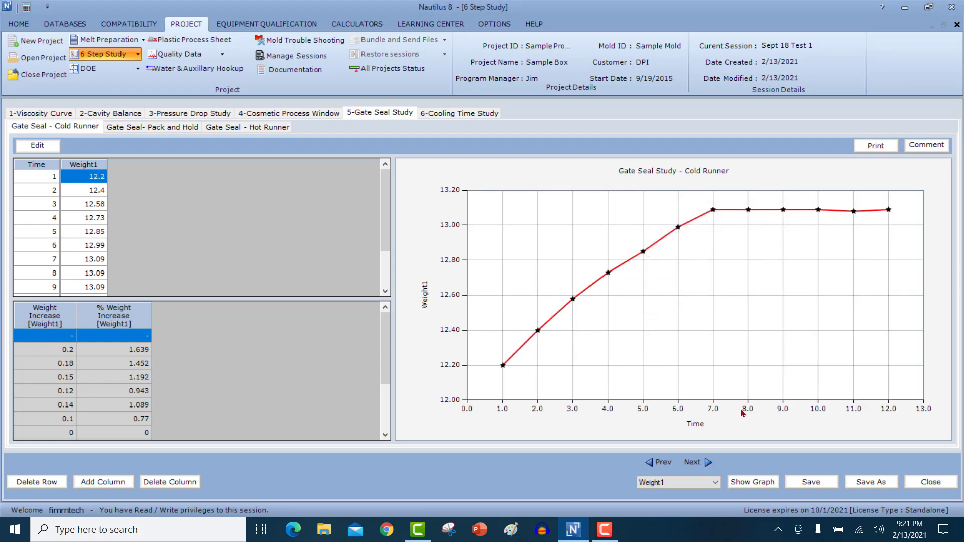
Step: Read coordinates at a couple of chart points, then save the gate seal study
left_click(753, 363)
left_click(765, 354)
left_click(761, 410)
left_click(808, 483)
left_click(519, 304)
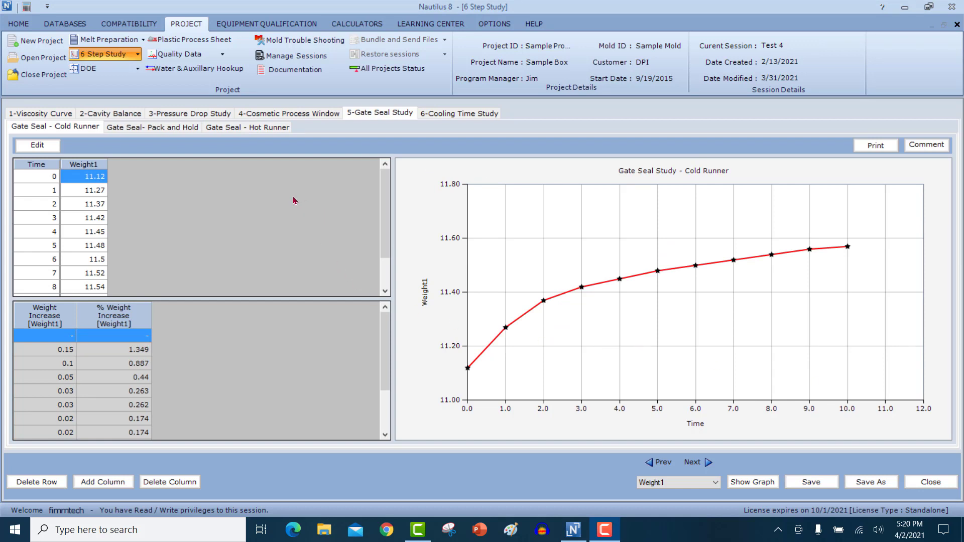
Step: Browse the Pack and Hold and Hot Runner gate seal views, then return to Cold Runner
left_click(162, 132)
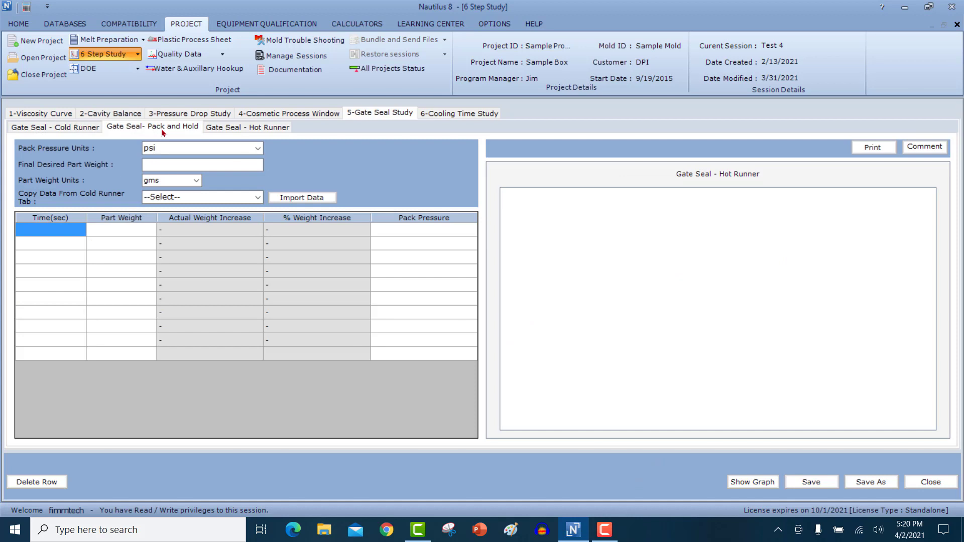
left_click(237, 129)
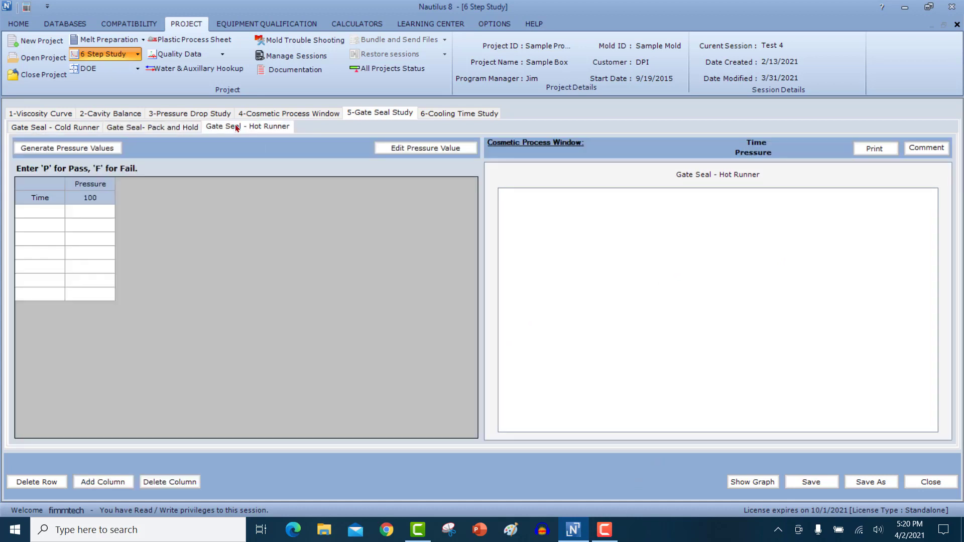
left_click(80, 130)
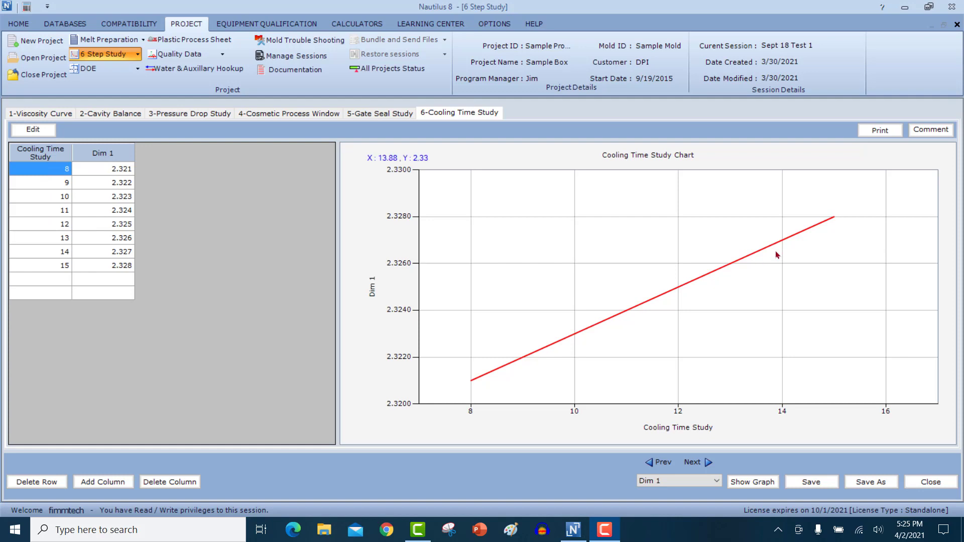
left_click(757, 483)
left_click(756, 486)
left_click(756, 486)
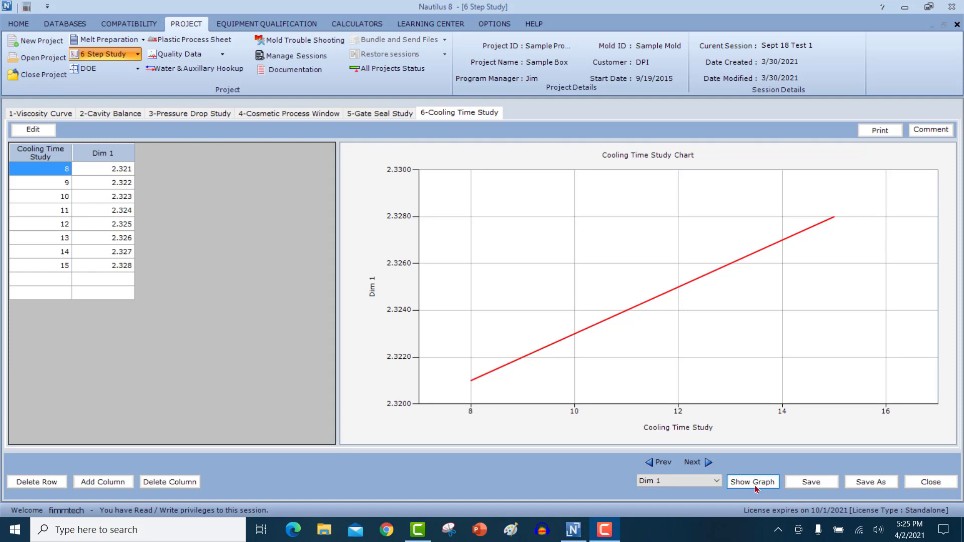